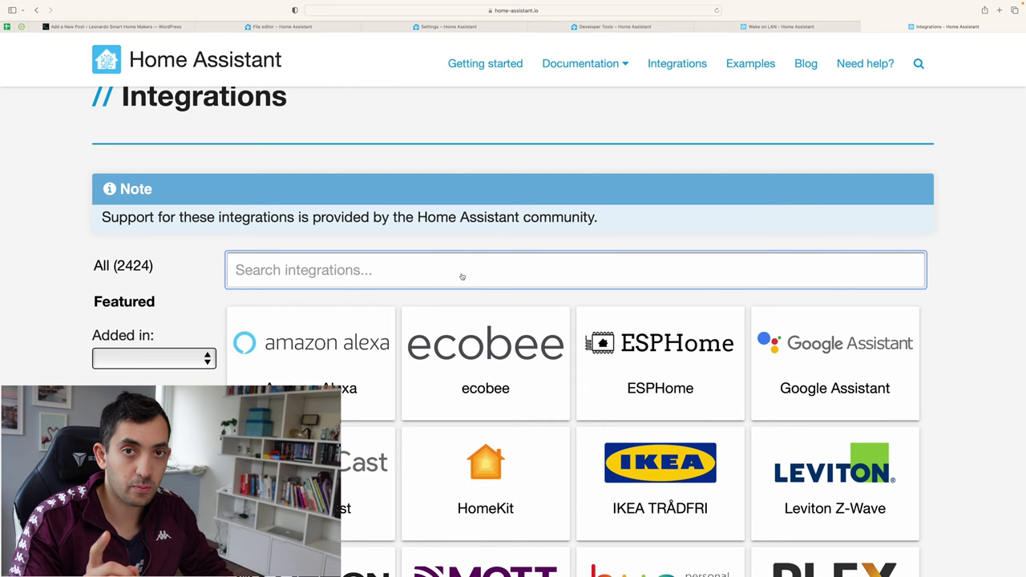
Step: Search the Home Assistant integrations directory for lg and for samsung
{"action": "type", "text": "lg"}
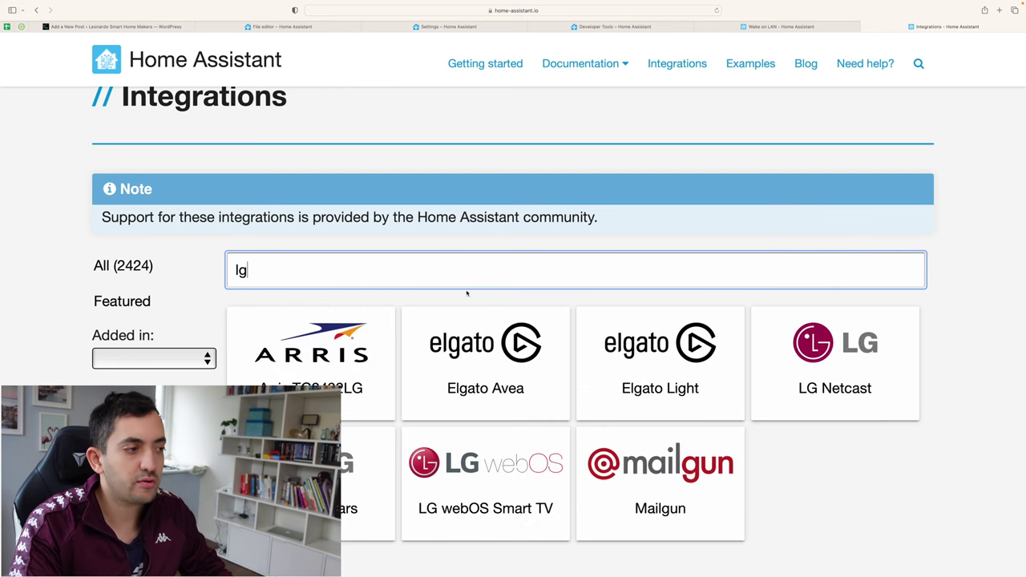
{"action": "scroll", "coordinate": [467, 294], "scroll_direction": "down", "scroll_amount": 1}
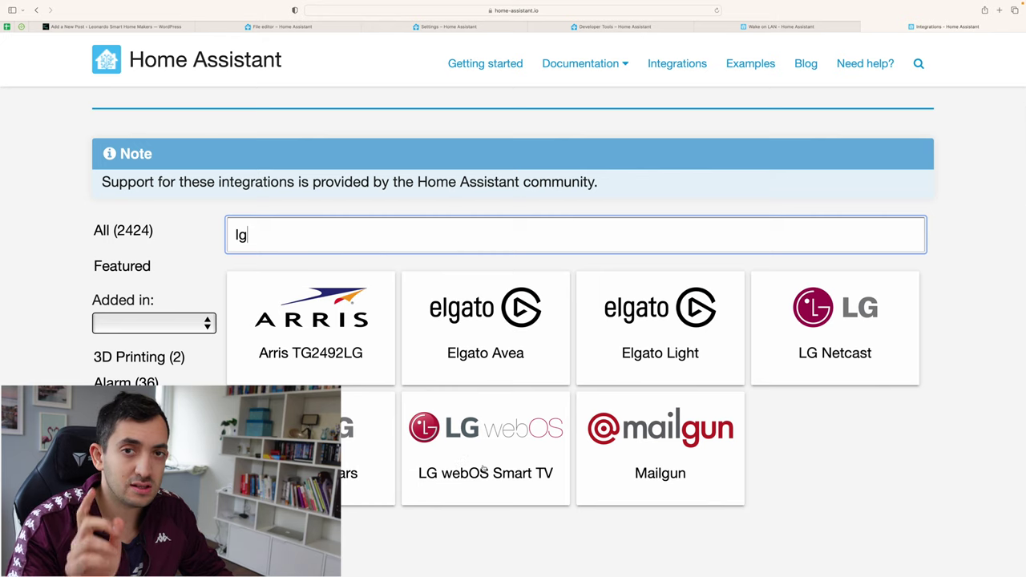
{"action": "double_click", "coordinate": [270, 240]}
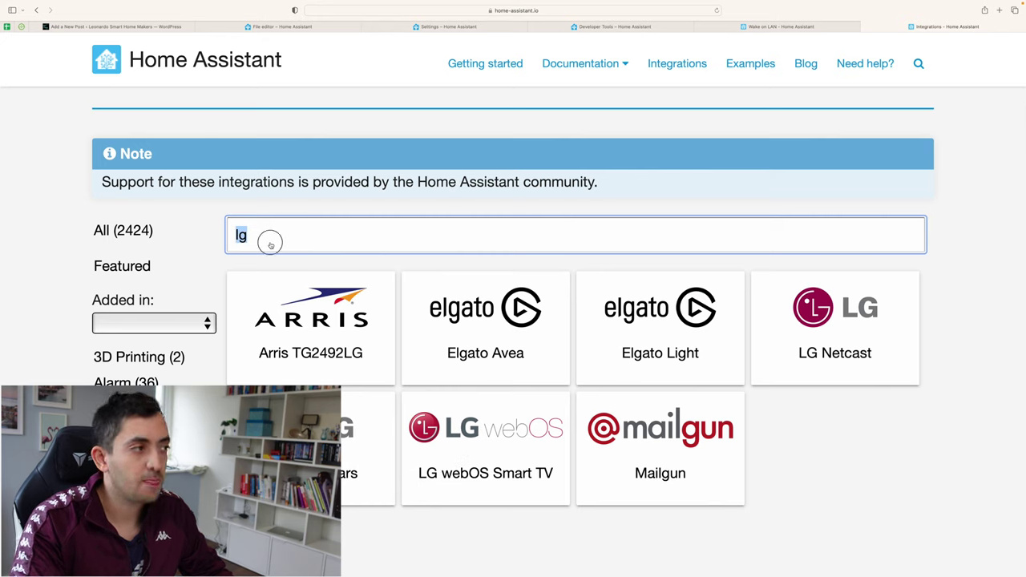
{"action": "type", "text": "samsun"}
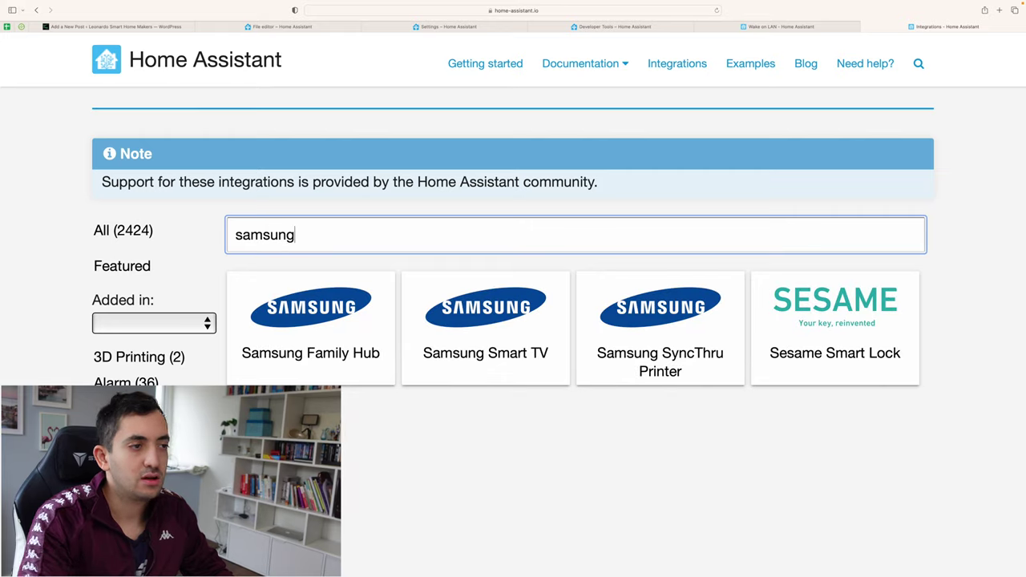
{"action": "double_click", "coordinate": [254, 237]}
{"action": "type", "text": "s"}
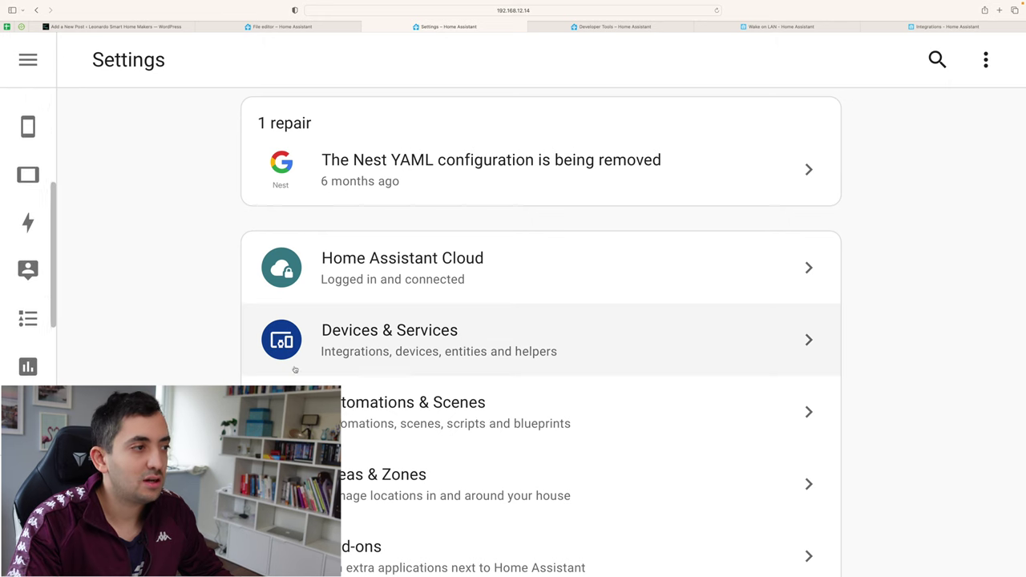
Step: Open Devices & Services, start setting up a new integration and search the brands for lg
{"action": "left_click", "coordinate": [417, 338]}
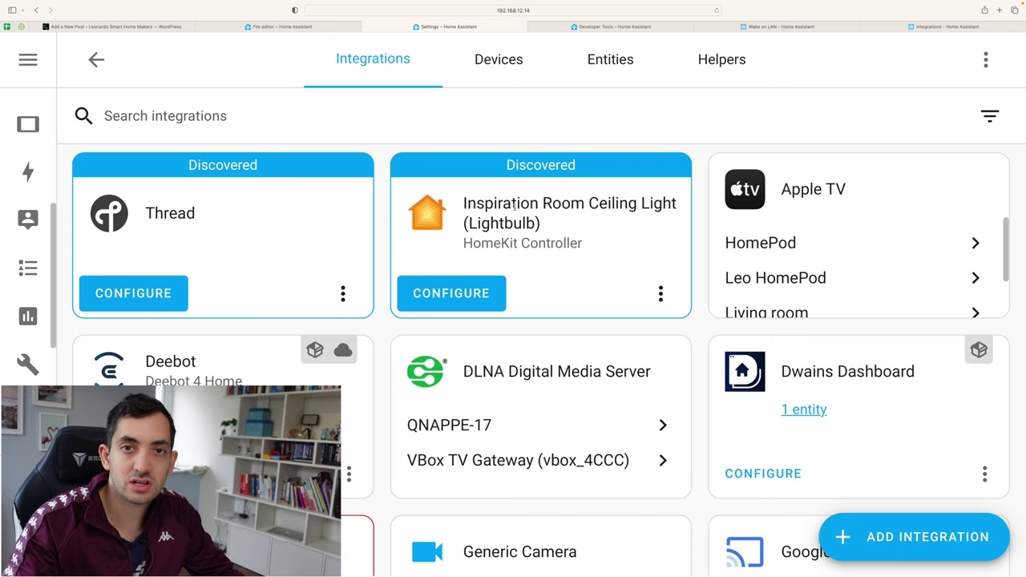
{"action": "left_click", "coordinate": [912, 543]}
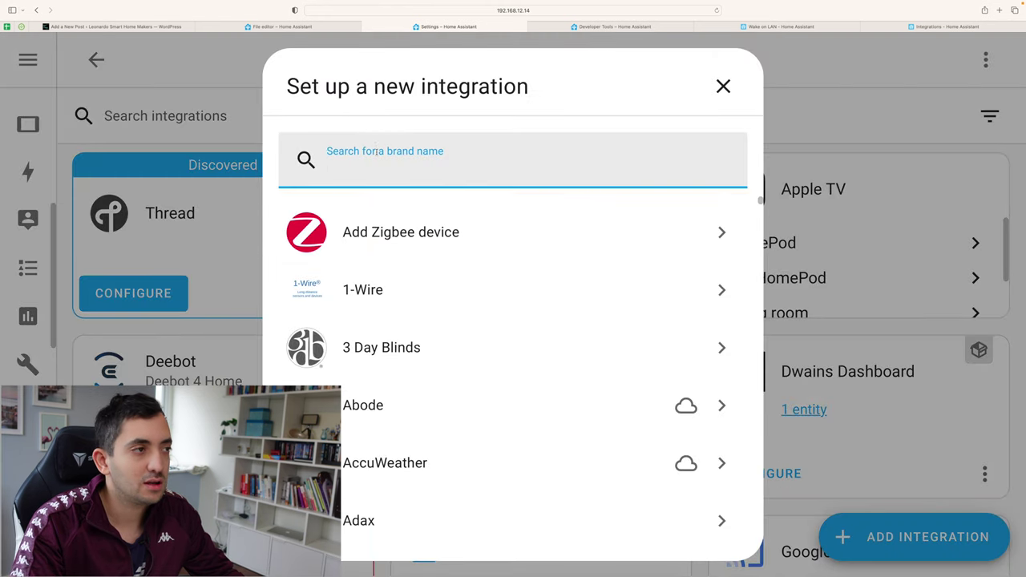
{"action": "type", "text": "lg"}
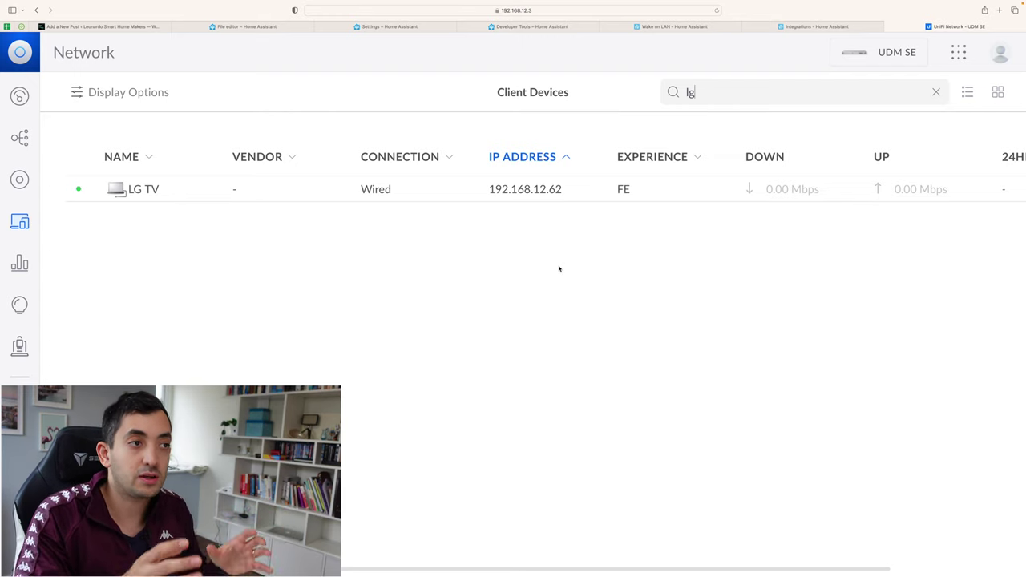
Step: In UniFi Network, view the LG TV client's overview and open its settings
{"action": "left_click", "coordinate": [161, 190]}
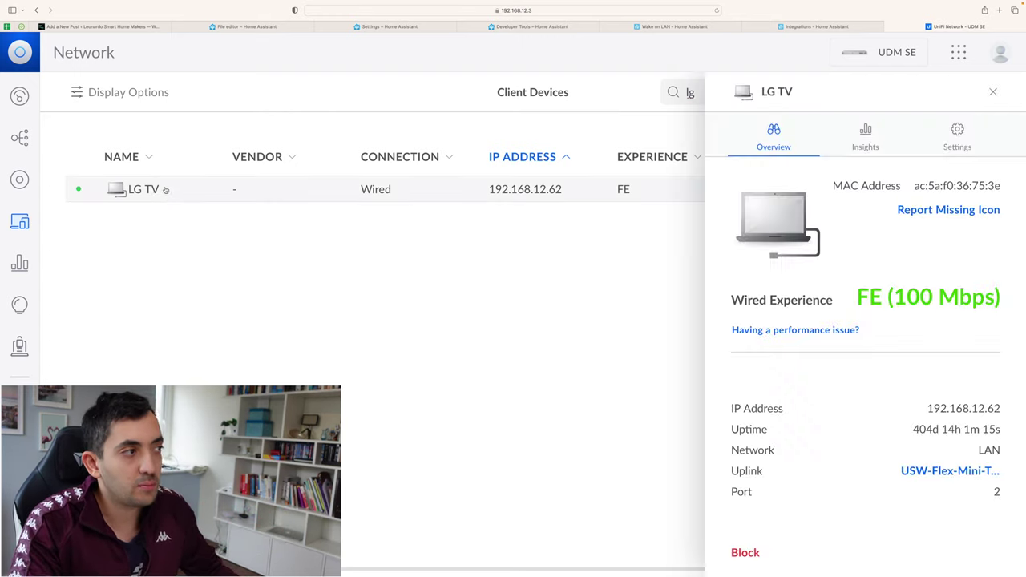
{"action": "left_click", "coordinate": [951, 137]}
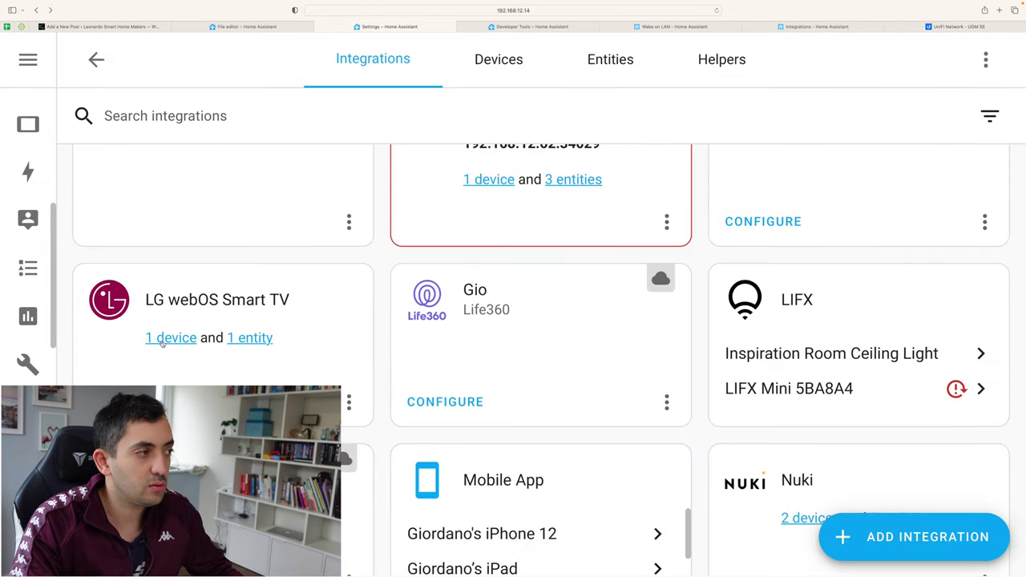
Step: In Home Assistant, open the LG webOS Smart TV device from its integration and turn the TV on
{"action": "left_click", "coordinate": [170, 338]}
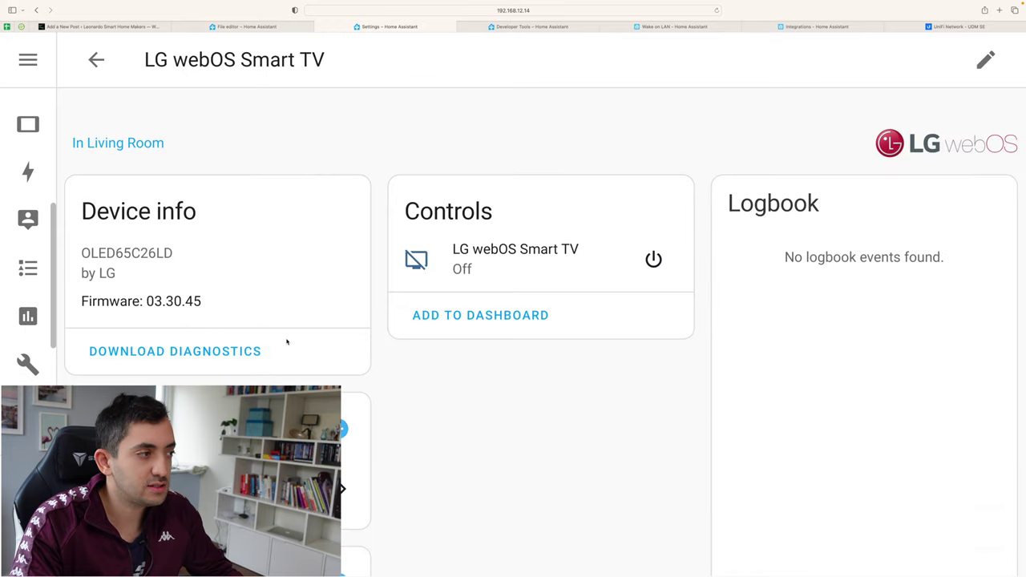
{"action": "left_click", "coordinate": [482, 269]}
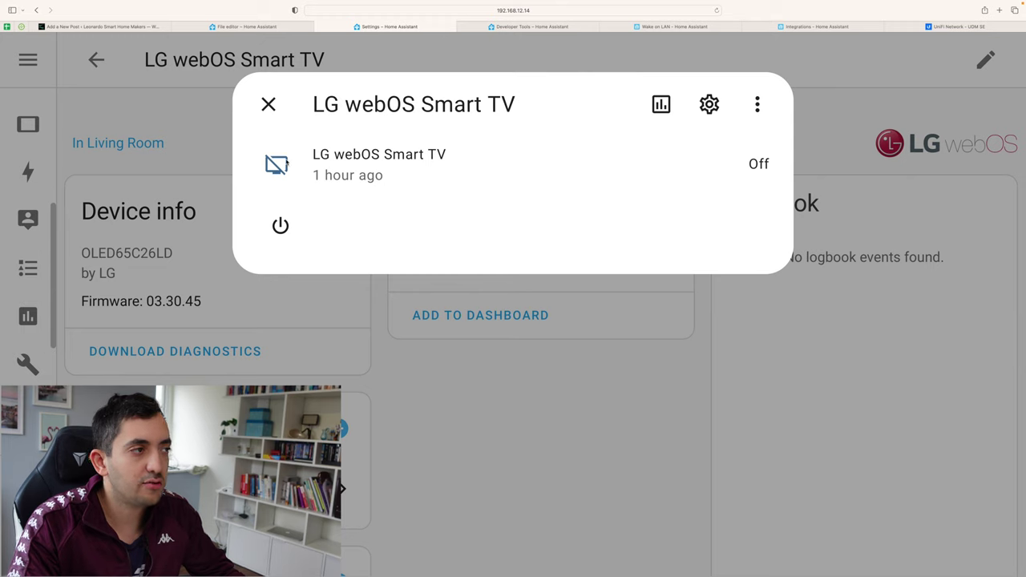
{"action": "left_click", "coordinate": [281, 226]}
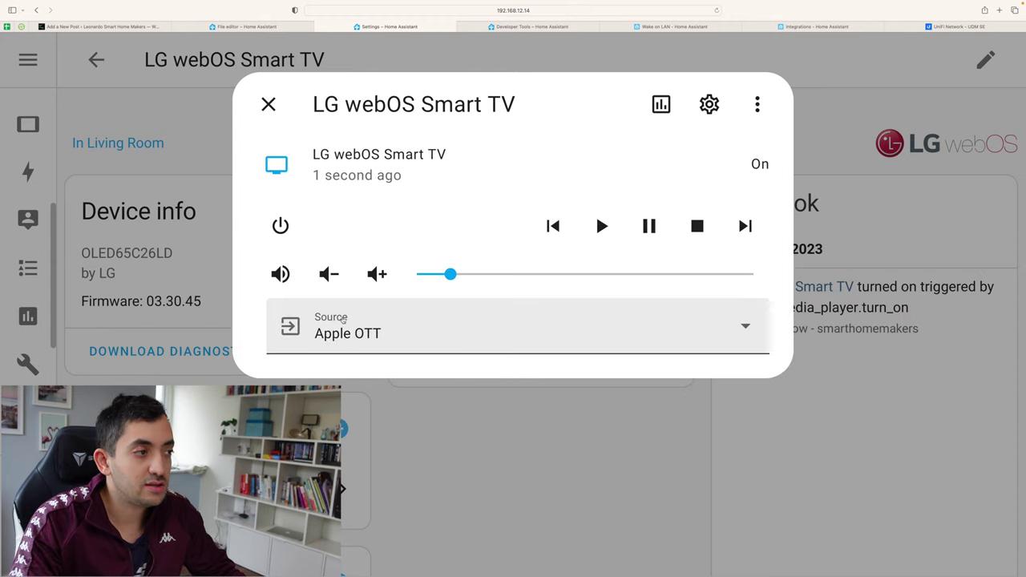
Step: Browse the LG webOS Smart TV's sources, choose Apple OTT, and toggle the TV's mute
{"action": "left_click", "coordinate": [530, 339]}
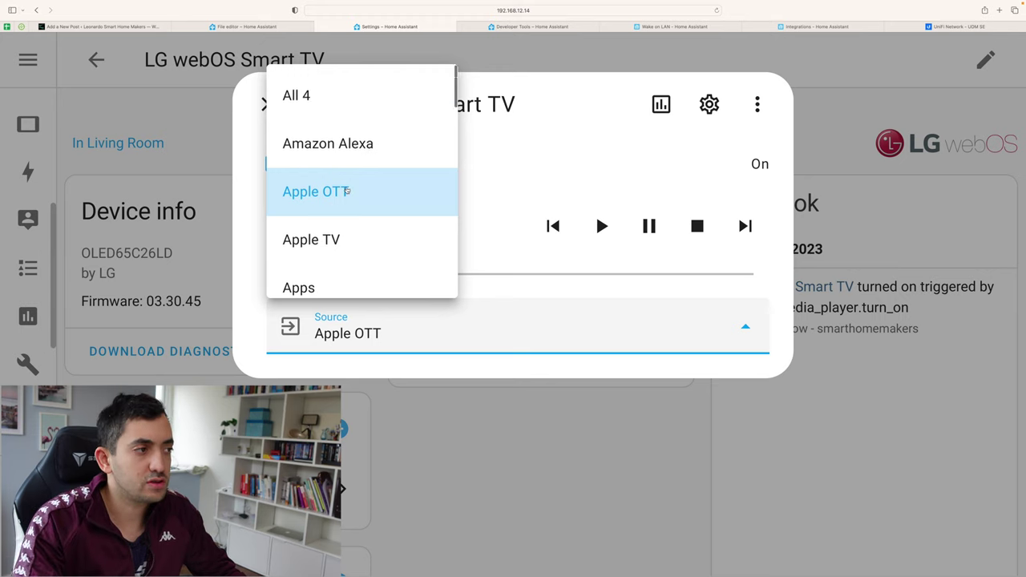
{"action": "scroll", "coordinate": [347, 191], "scroll_direction": "down", "scroll_amount": 5}
{"action": "scroll", "coordinate": [345, 195], "scroll_direction": "down", "scroll_amount": 1}
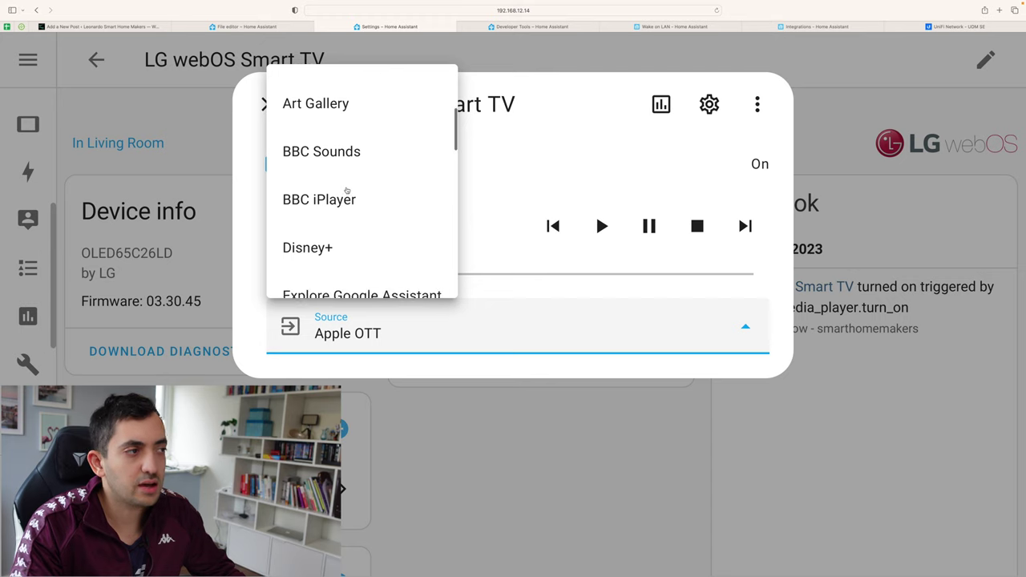
{"action": "scroll", "coordinate": [344, 200], "scroll_direction": "up", "scroll_amount": 6}
{"action": "left_click", "coordinate": [344, 199]}
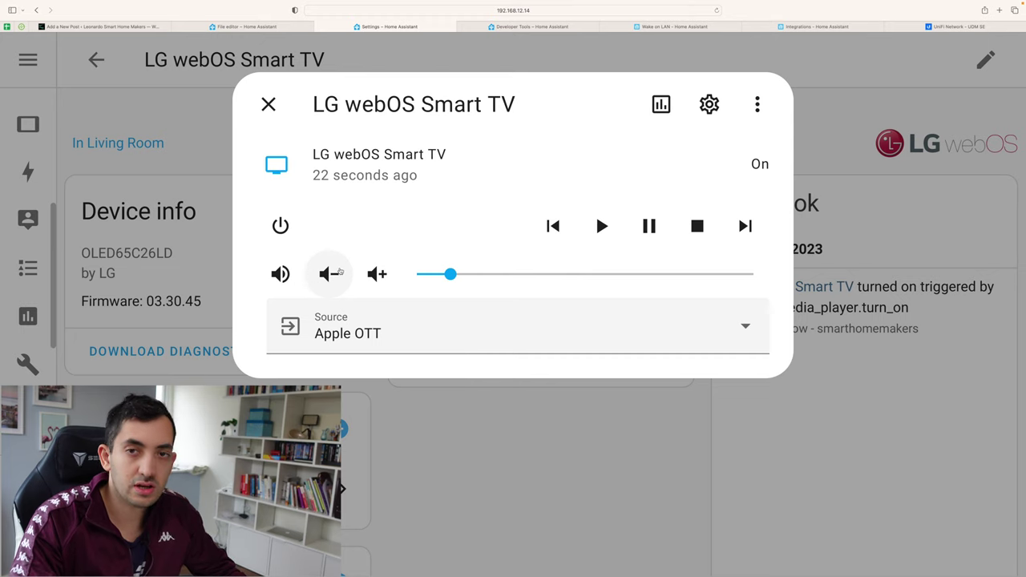
{"action": "left_click", "coordinate": [280, 275]}
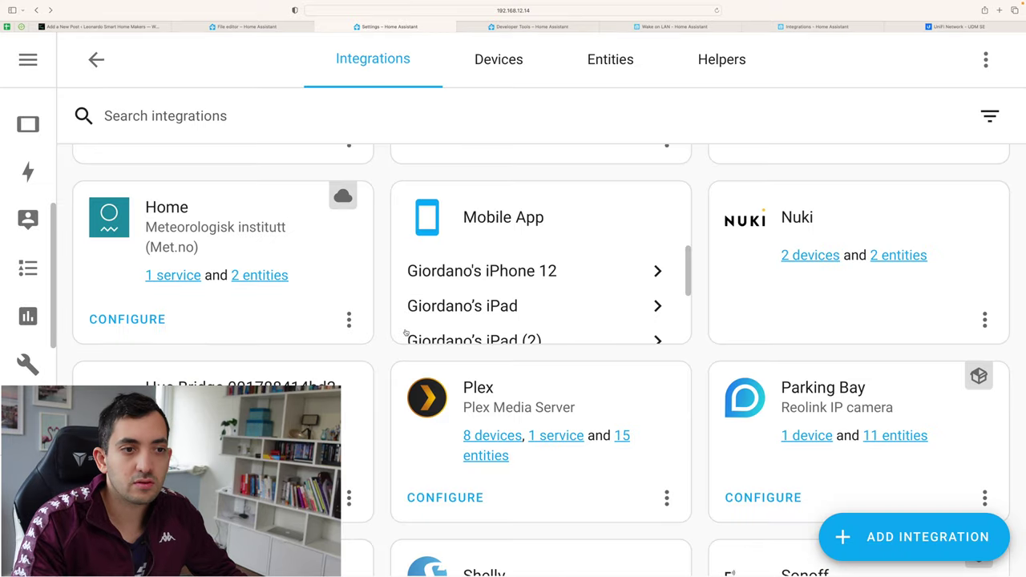
Step: Open the Samsung 6 Series (49) entity from the Samsung Smart TV integration and turn the TV on
{"action": "scroll", "coordinate": [406, 332], "scroll_direction": "down", "scroll_amount": 3}
{"action": "scroll", "coordinate": [372, 344], "scroll_direction": "down", "scroll_amount": 1}
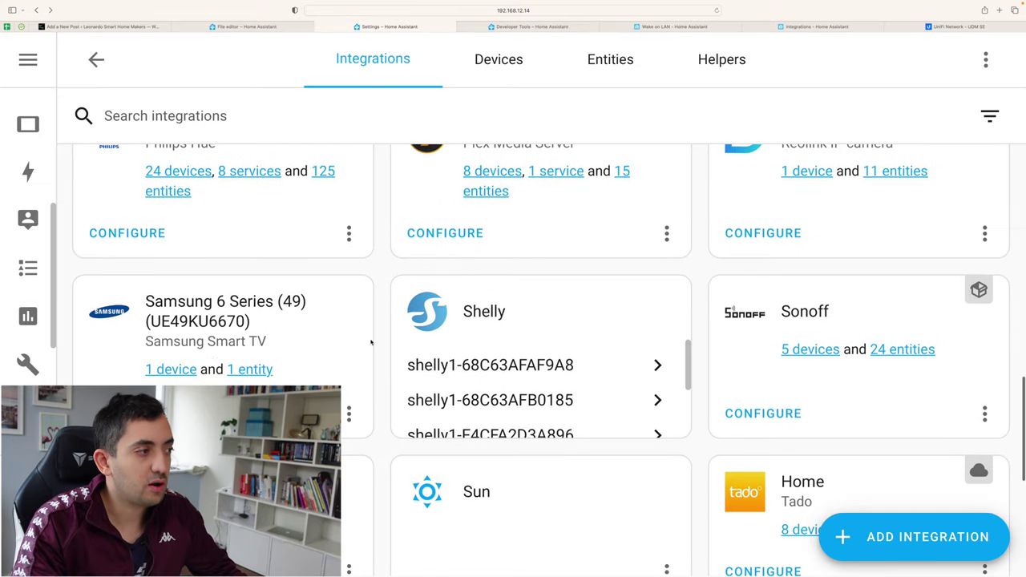
{"action": "left_click", "coordinate": [247, 374]}
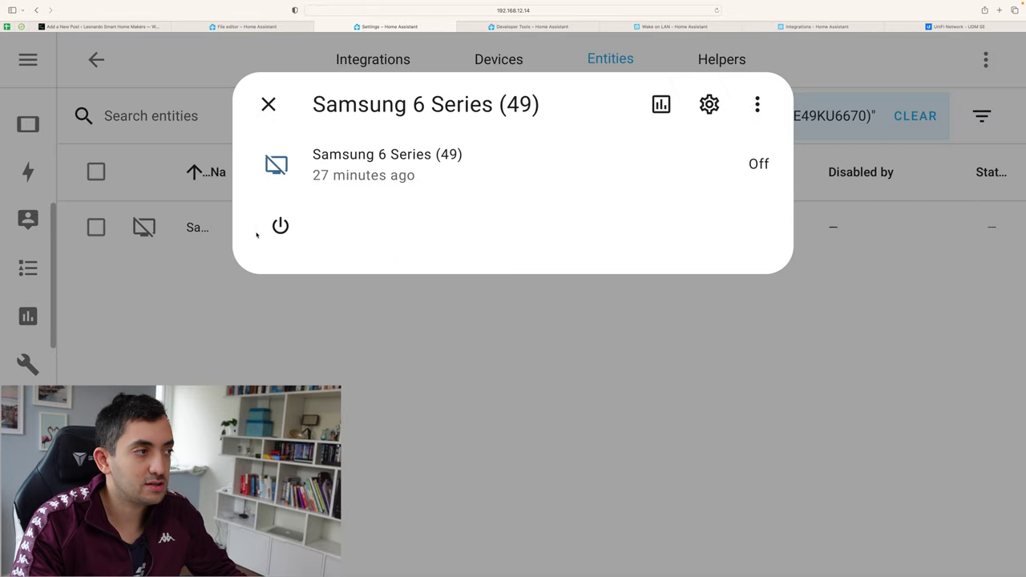
{"action": "left_click", "coordinate": [280, 225]}
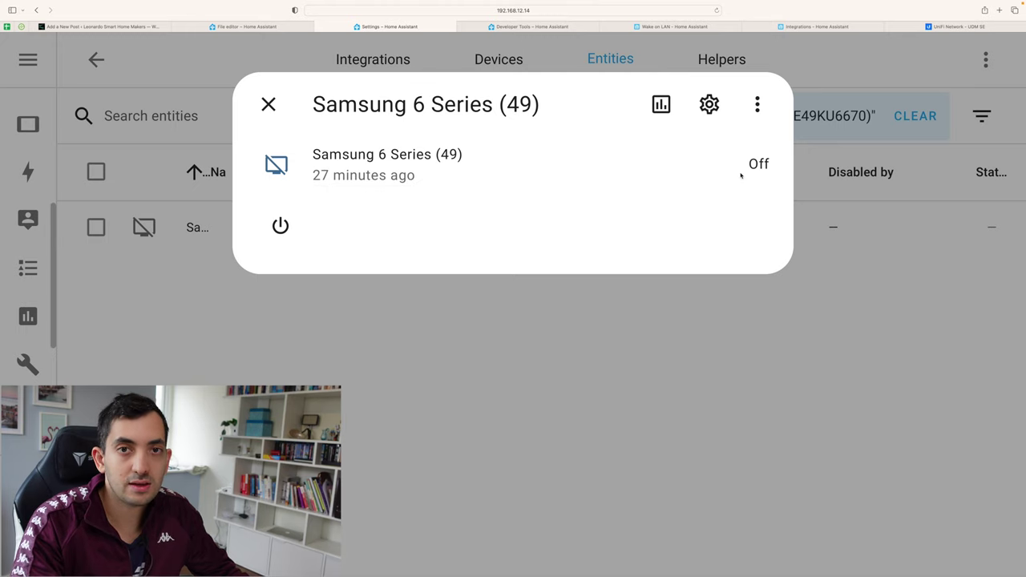
Step: Browse the list of sources and apps available on the Samsung 6 Series (49)
{"action": "left_click", "coordinate": [745, 326]}
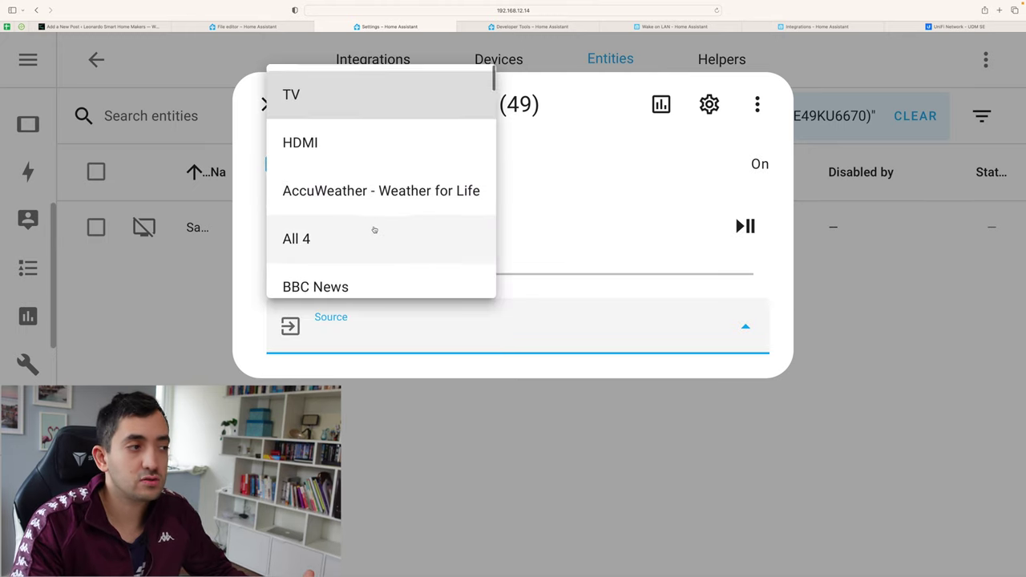
{"action": "scroll", "coordinate": [373, 230], "scroll_direction": "down", "scroll_amount": 10}
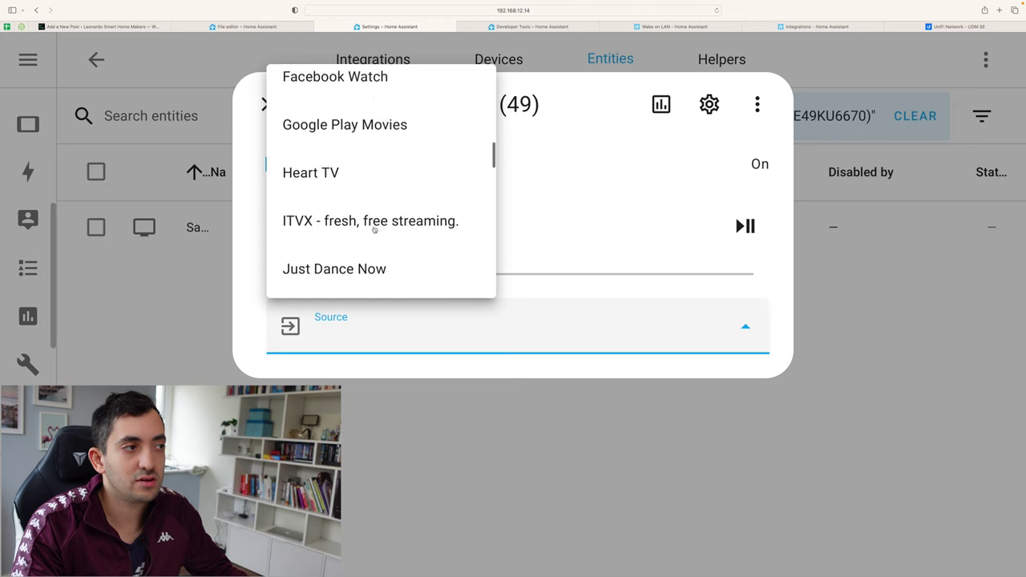
{"action": "scroll", "coordinate": [374, 231], "scroll_direction": "down", "scroll_amount": 8}
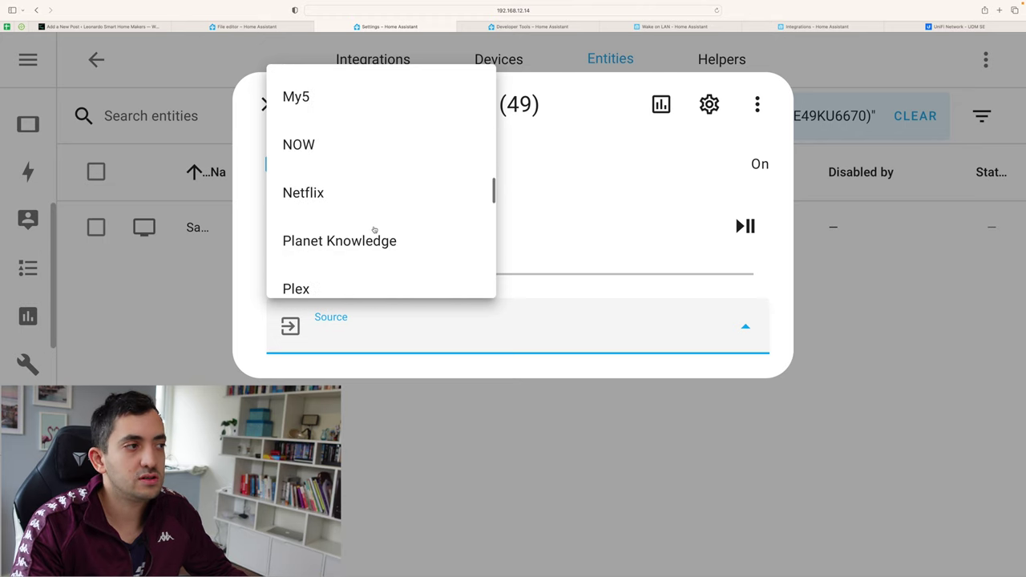
{"action": "scroll", "coordinate": [374, 231], "scroll_direction": "down", "scroll_amount": 1}
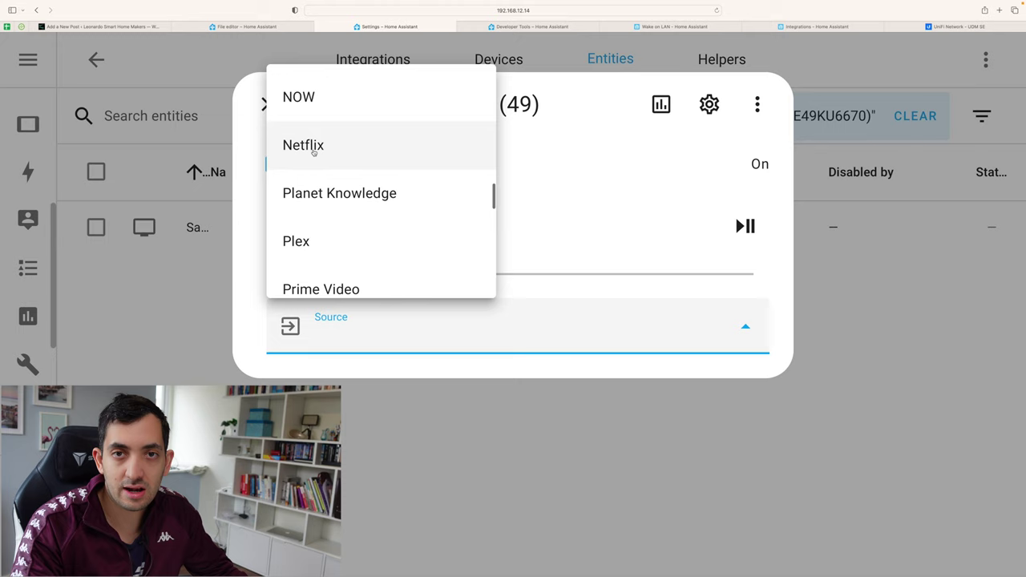
{"action": "scroll", "coordinate": [344, 180], "scroll_direction": "down", "scroll_amount": 4}
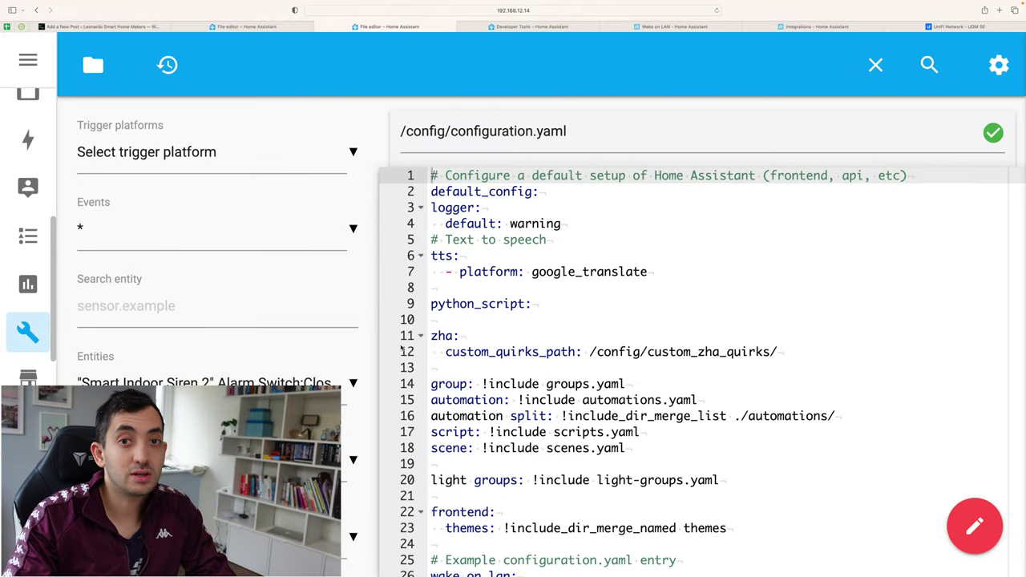
Step: Examine the wake_on_lan entry and the first switch's platform and MAC address in /config/configuration.yaml
{"action": "left_click_drag", "start_coordinate": [473, 297], "coordinate": [520, 299]}
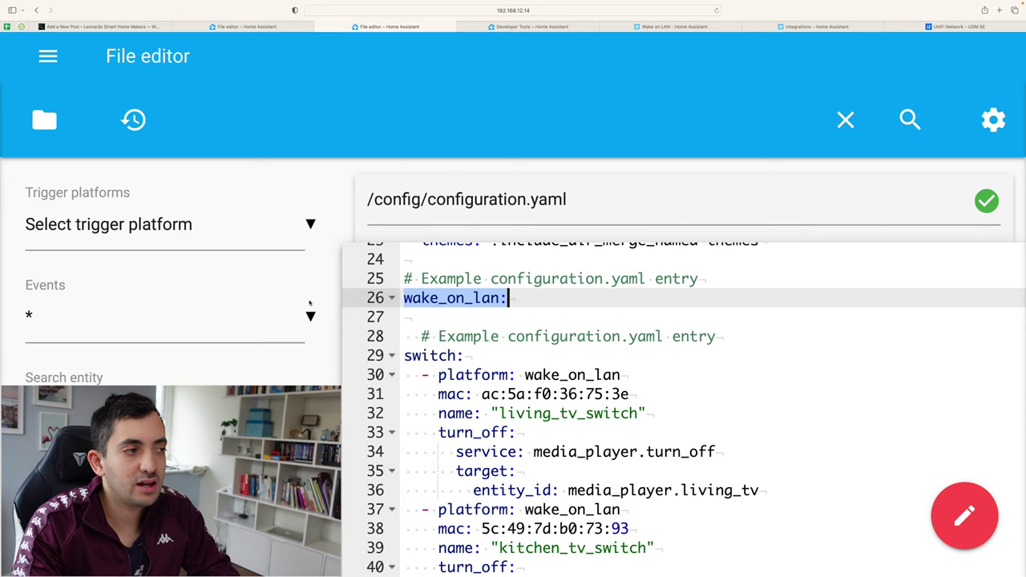
{"action": "left_click", "coordinate": [481, 356]}
{"action": "scroll", "coordinate": [481, 359], "scroll_direction": "down", "scroll_amount": 3}
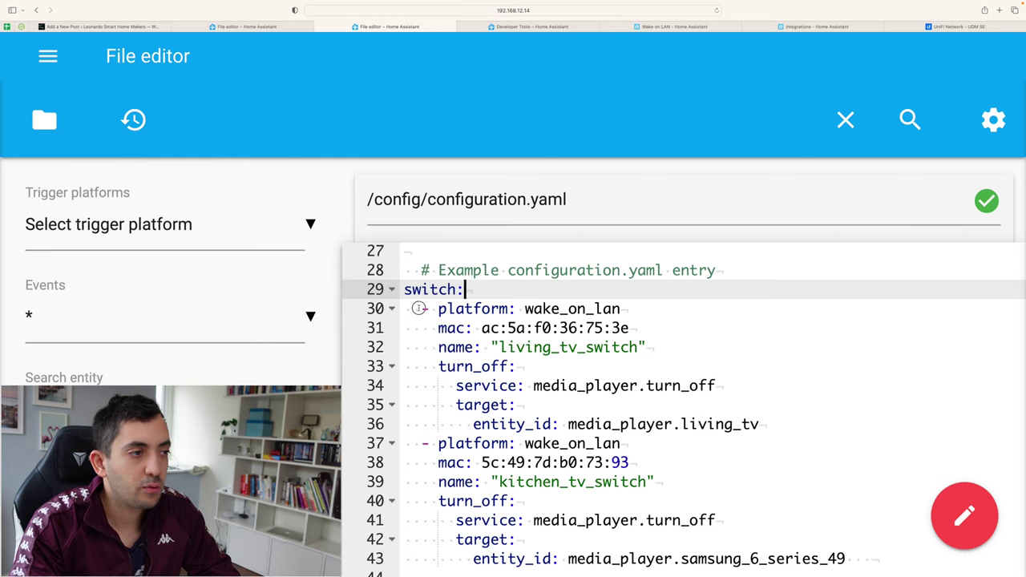
{"action": "left_click_drag", "start_coordinate": [422, 308], "coordinate": [669, 309]}
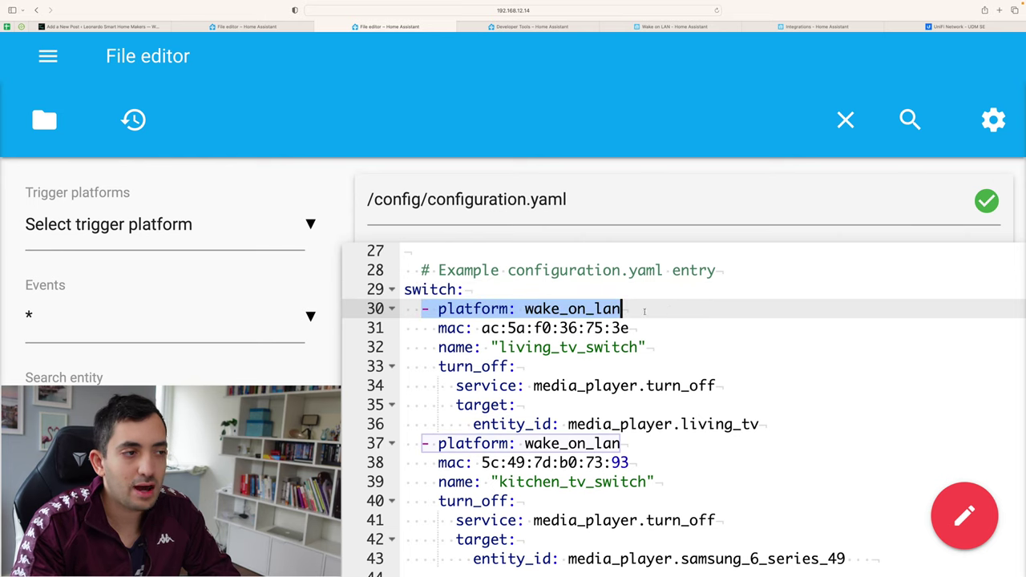
{"action": "left_click_drag", "start_coordinate": [482, 328], "coordinate": [670, 324]}
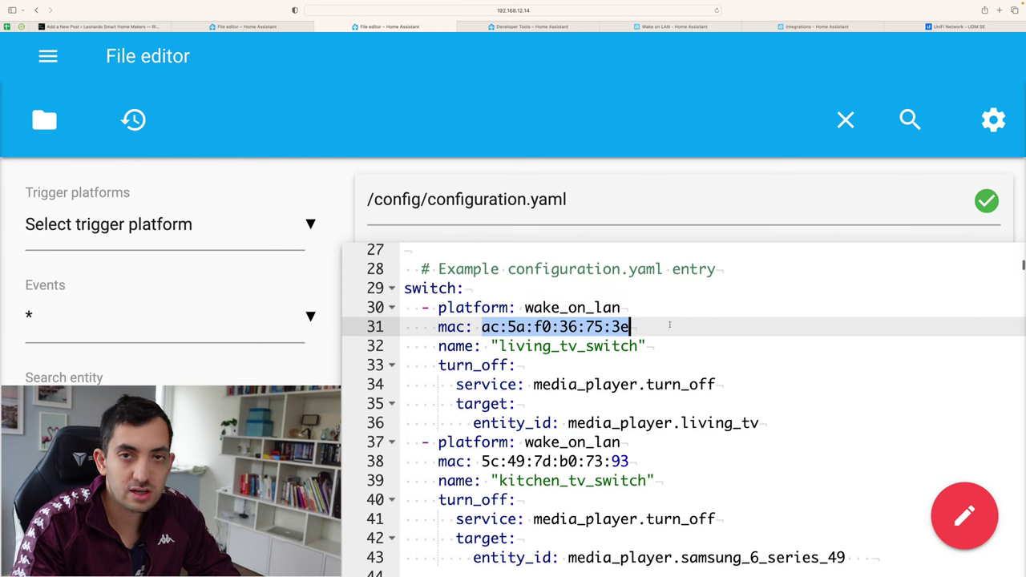
{"action": "left_click", "coordinate": [661, 329]}
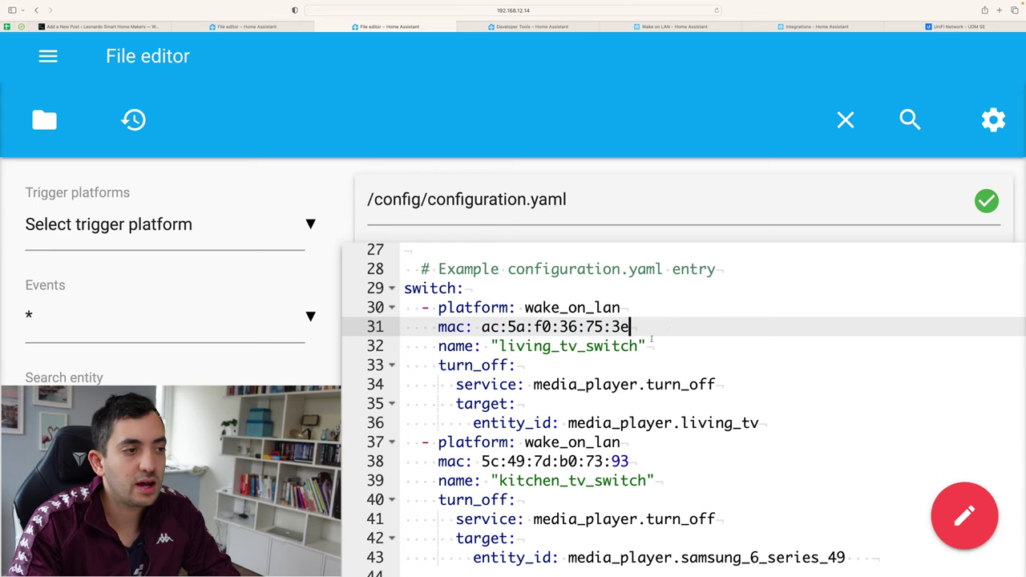
Step: Examine the living_tv_switch name and its turn_off block, including the service and target entity ID
{"action": "left_click_drag", "start_coordinate": [438, 348], "coordinate": [688, 348]}
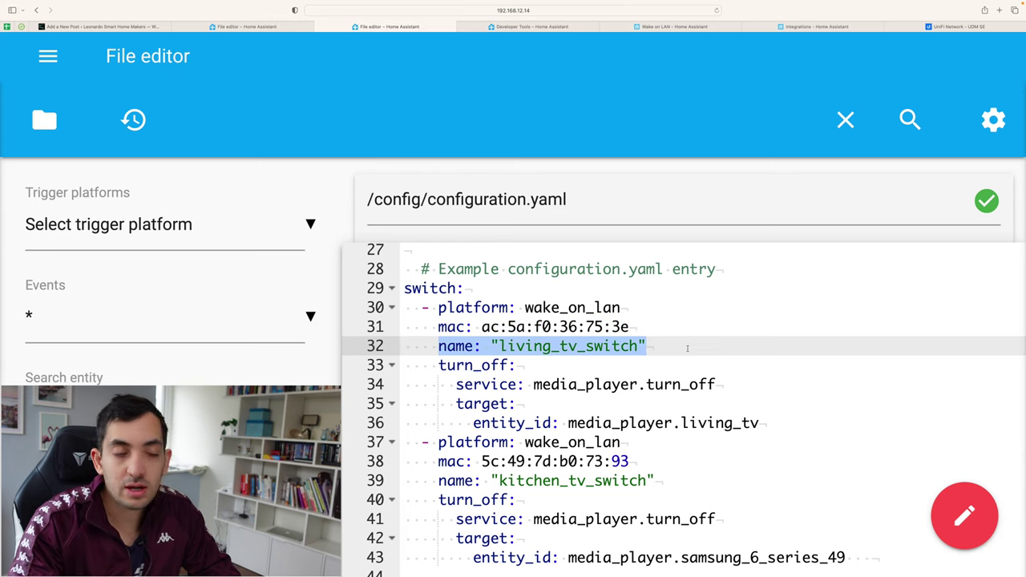
{"action": "left_click", "coordinate": [510, 364]}
{"action": "left_click_drag", "start_coordinate": [422, 364], "coordinate": [767, 421]}
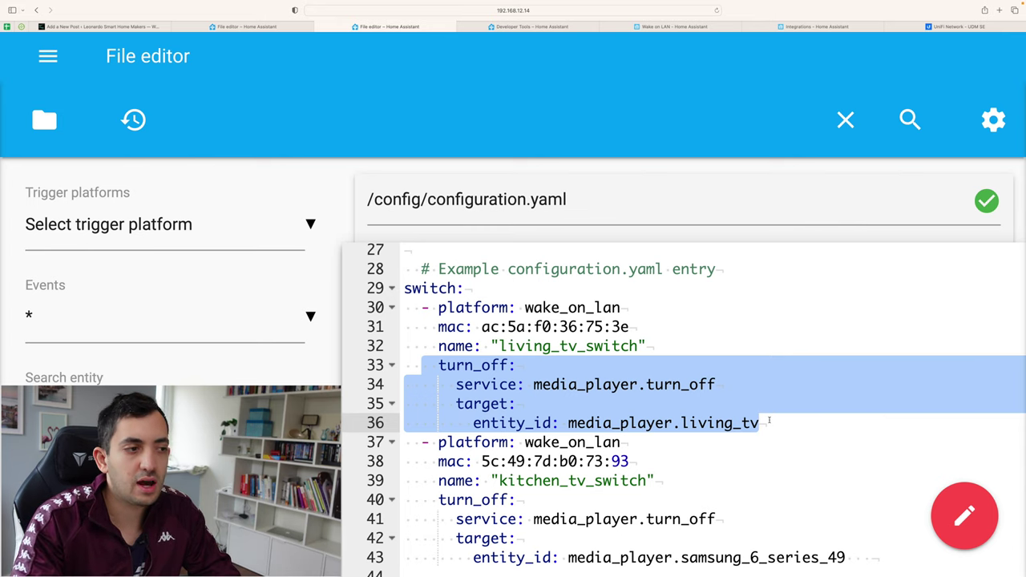
{"action": "left_click", "coordinate": [769, 420]}
{"action": "left_click_drag", "start_coordinate": [534, 384], "coordinate": [762, 382]}
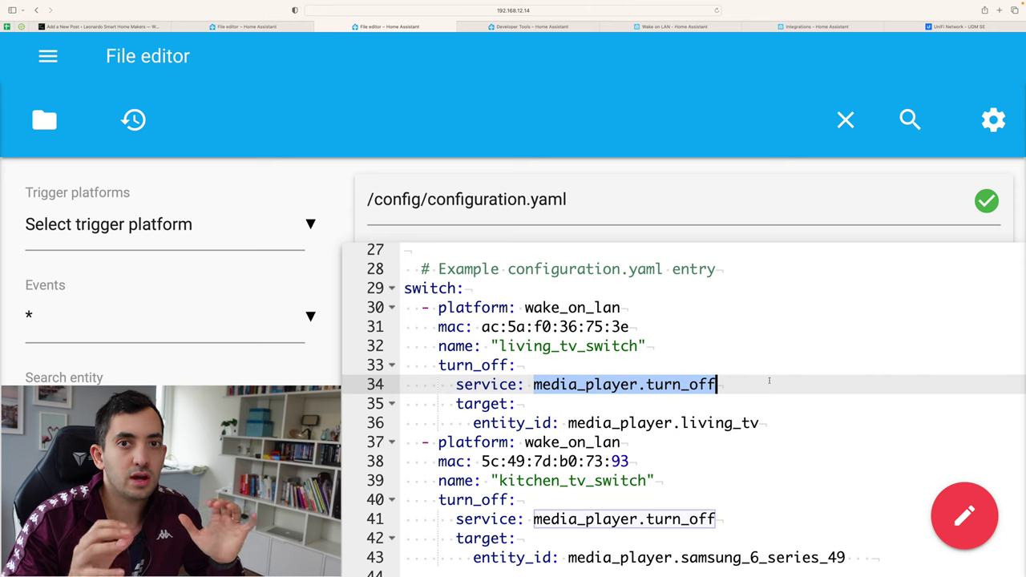
{"action": "left_click", "coordinate": [769, 381]}
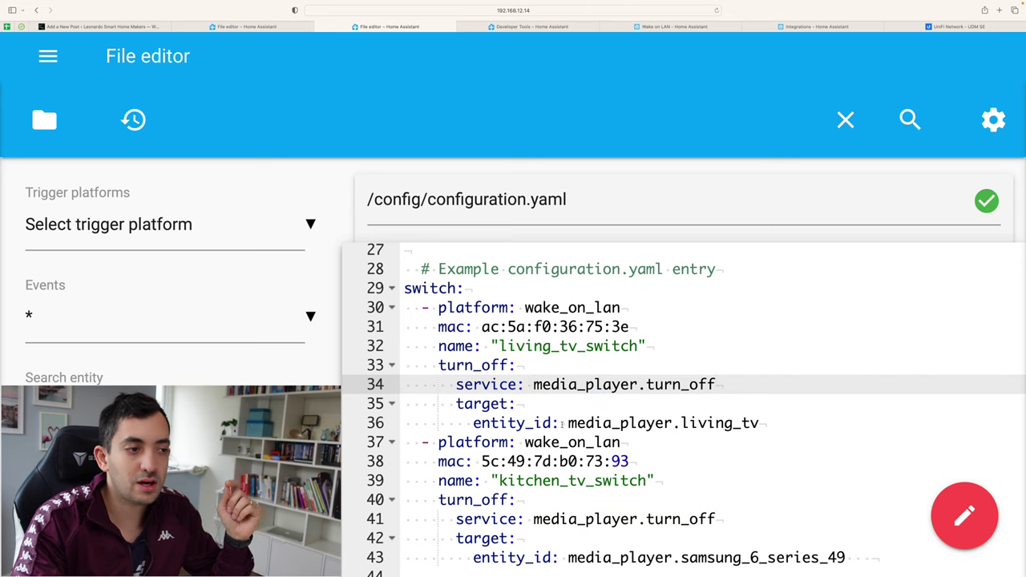
{"action": "left_click_drag", "start_coordinate": [567, 423], "coordinate": [762, 423]}
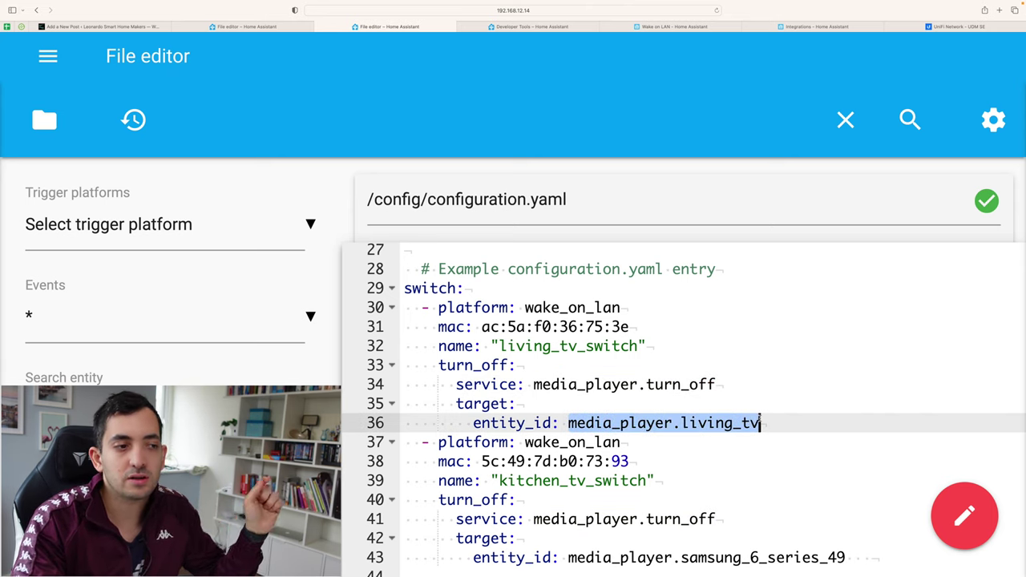
Step: Examine the living_tv_switch and kitchen_tv_switch blocks in /config/configuration.yaml, including the entity_id each one targets
{"action": "left_click", "coordinate": [762, 422]}
{"action": "left_click_drag", "start_coordinate": [567, 423], "coordinate": [807, 421]}
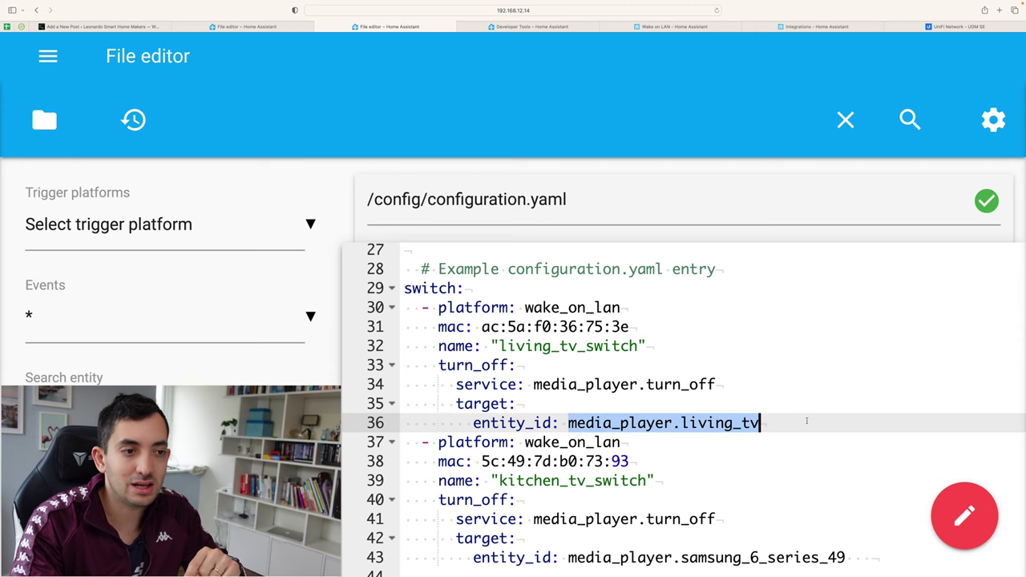
{"action": "left_click", "coordinate": [807, 421]}
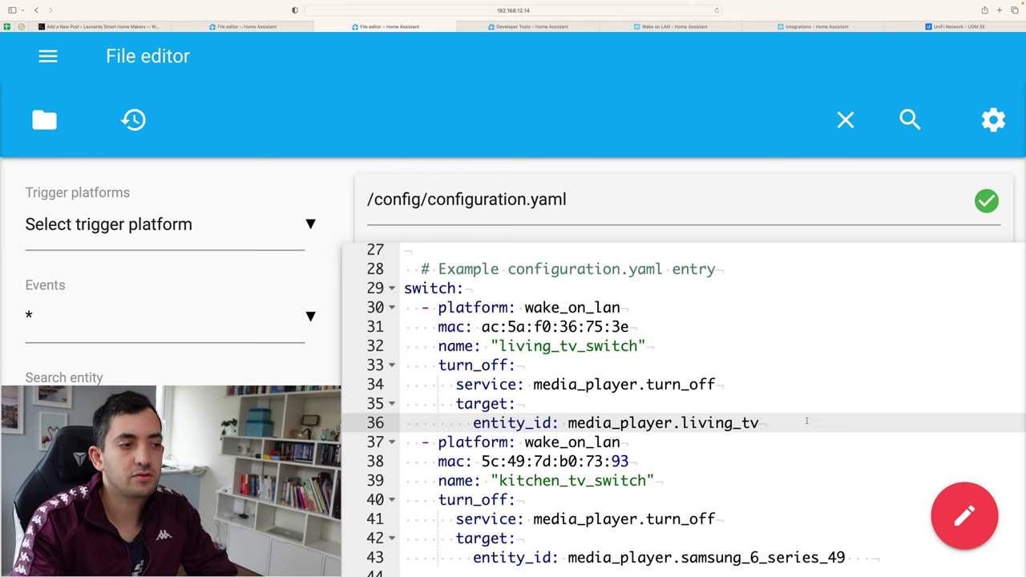
{"action": "scroll", "coordinate": [807, 421], "scroll_direction": "down", "scroll_amount": 3}
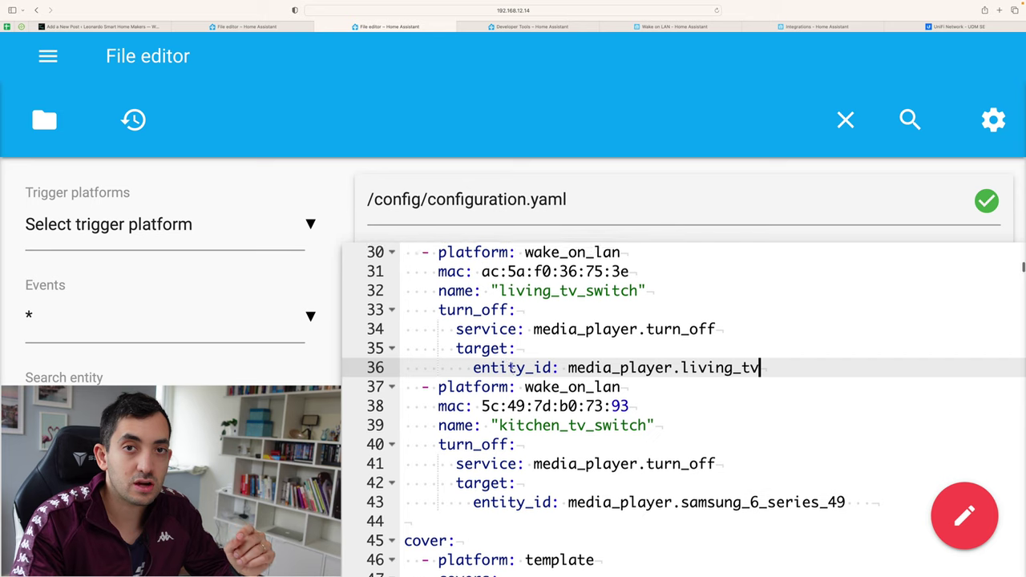
{"action": "scroll", "coordinate": [512, 367], "scroll_direction": "up", "scroll_amount": 2}
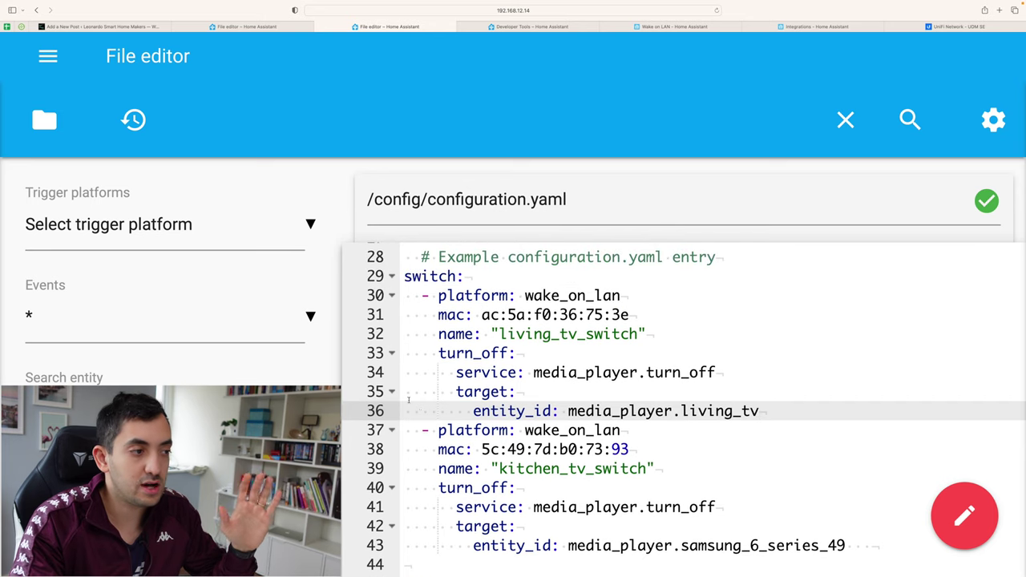
{"action": "left_click_drag", "start_coordinate": [417, 433], "coordinate": [904, 551]}
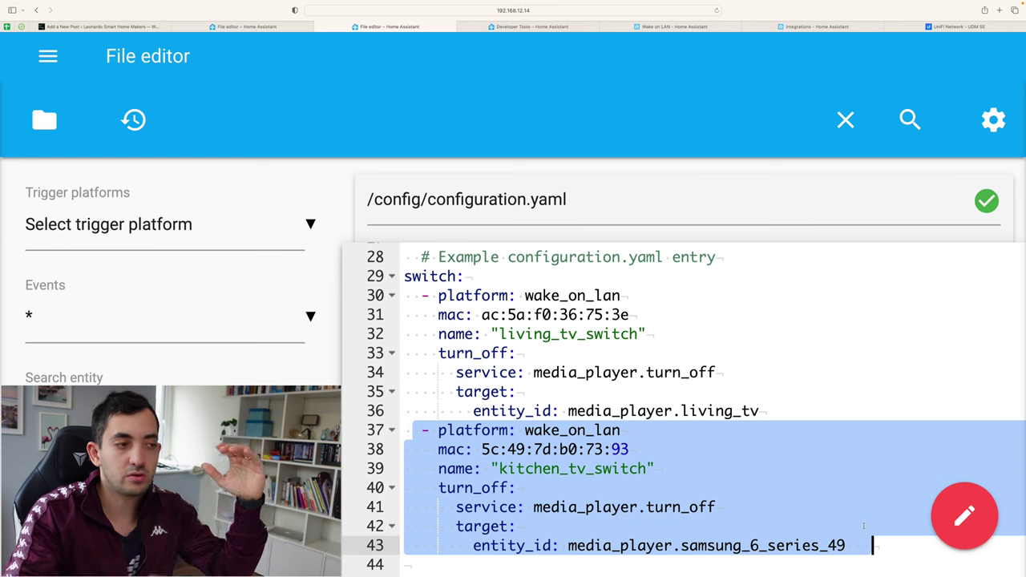
{"action": "left_click_drag", "start_coordinate": [785, 410], "coordinate": [394, 294]}
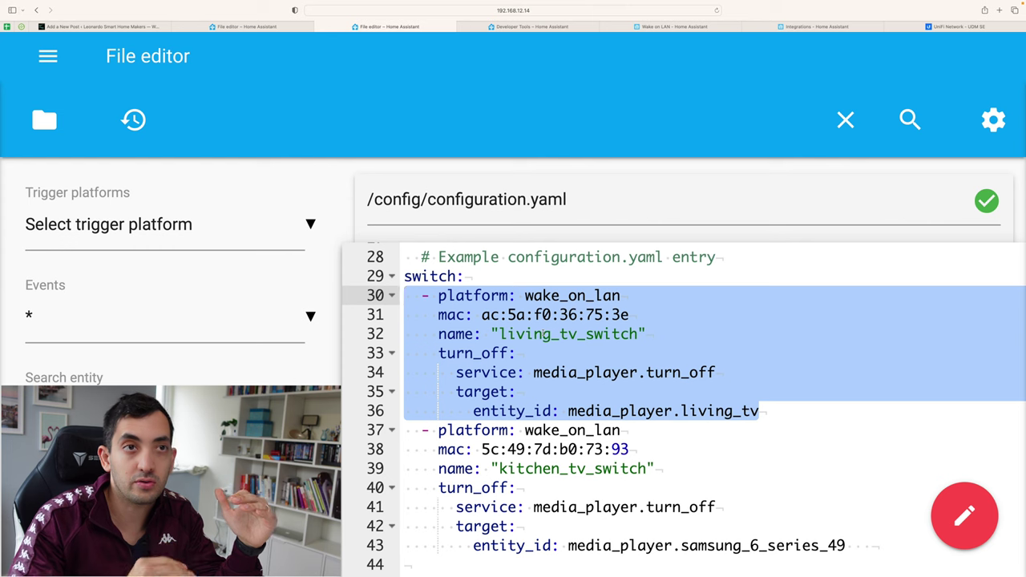
Step: Look up the LG TV's MAC address in its client device overview in UniFi Network
{"action": "left_click", "coordinate": [966, 32]}
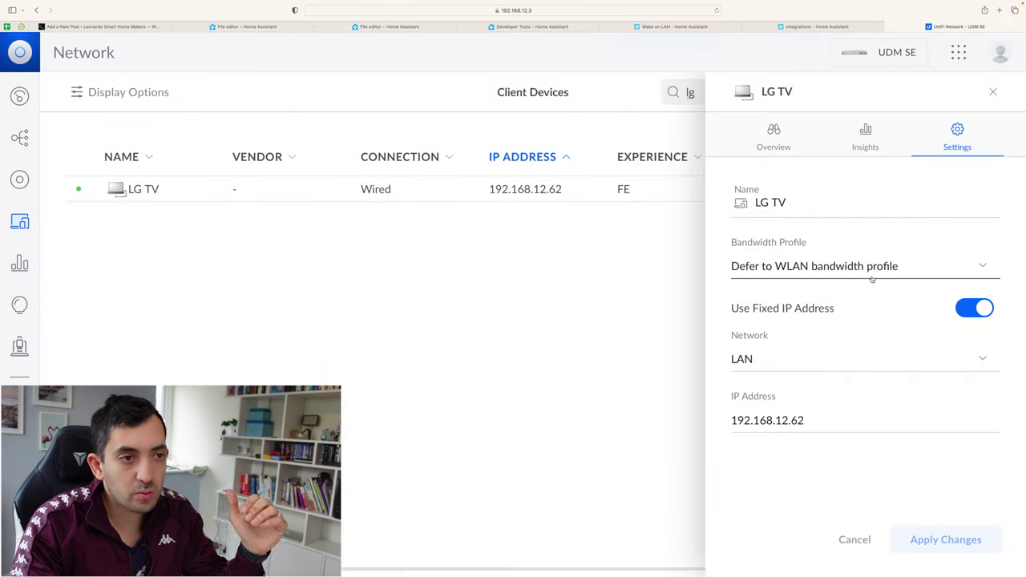
{"action": "left_click", "coordinate": [774, 132]}
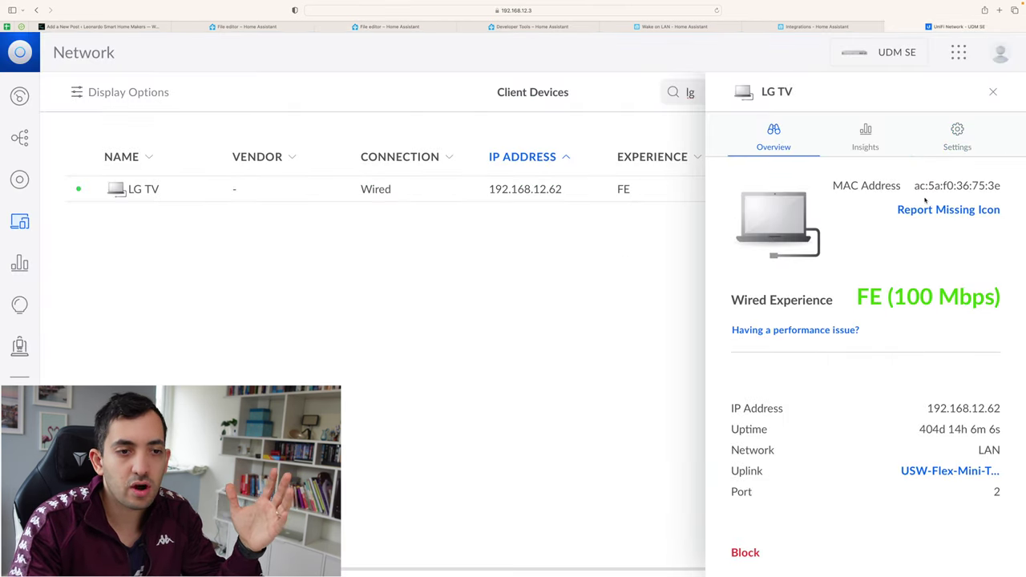
{"action": "left_click_drag", "start_coordinate": [912, 186], "coordinate": [1002, 187]}
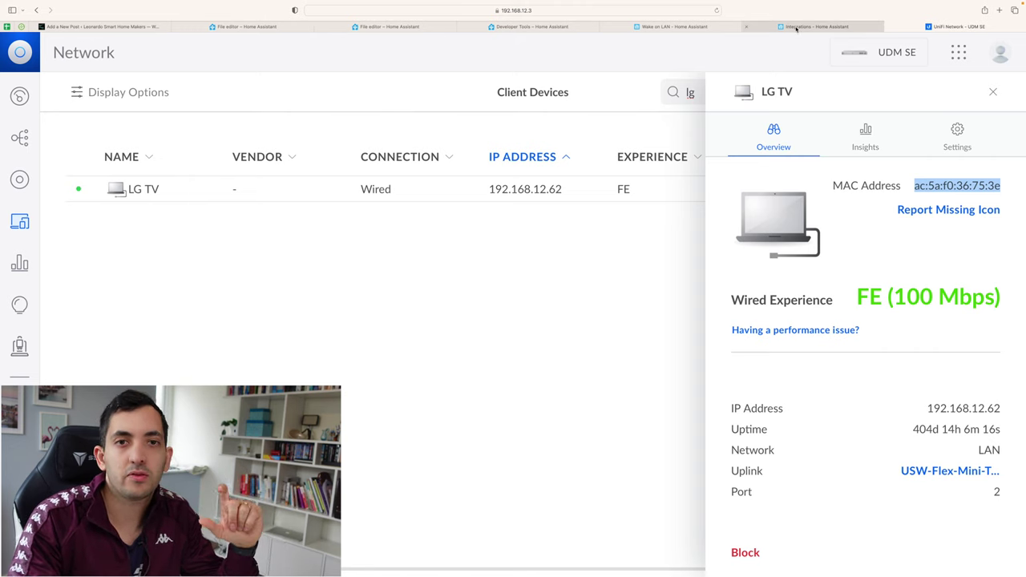
Step: Restart Home Assistant from the file editor to load the Wake on LAN switch configuration
{"action": "mouse_move", "coordinate": [796, 28]}
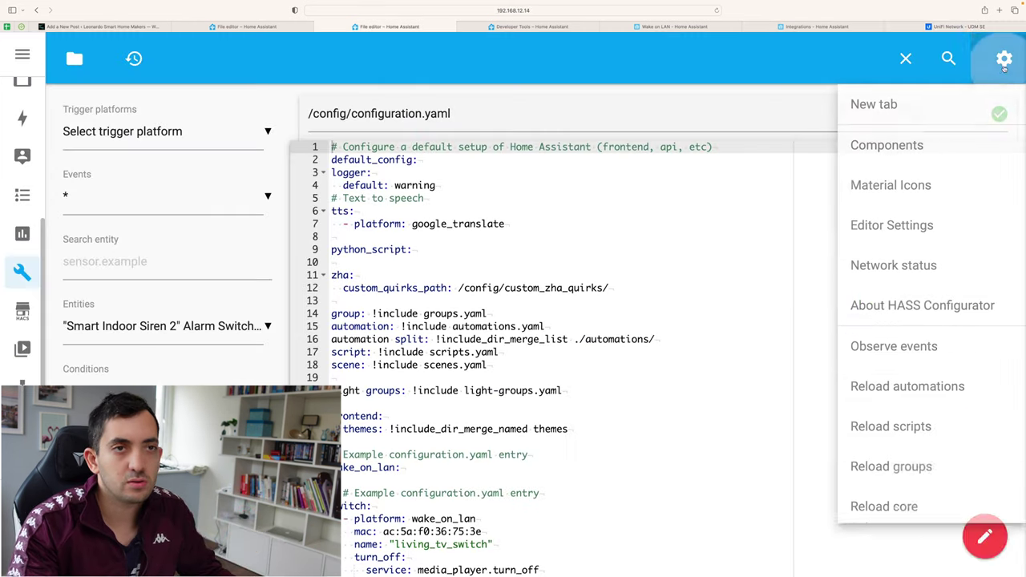
{"action": "scroll", "coordinate": [897, 513], "scroll_direction": "down", "scroll_amount": 2}
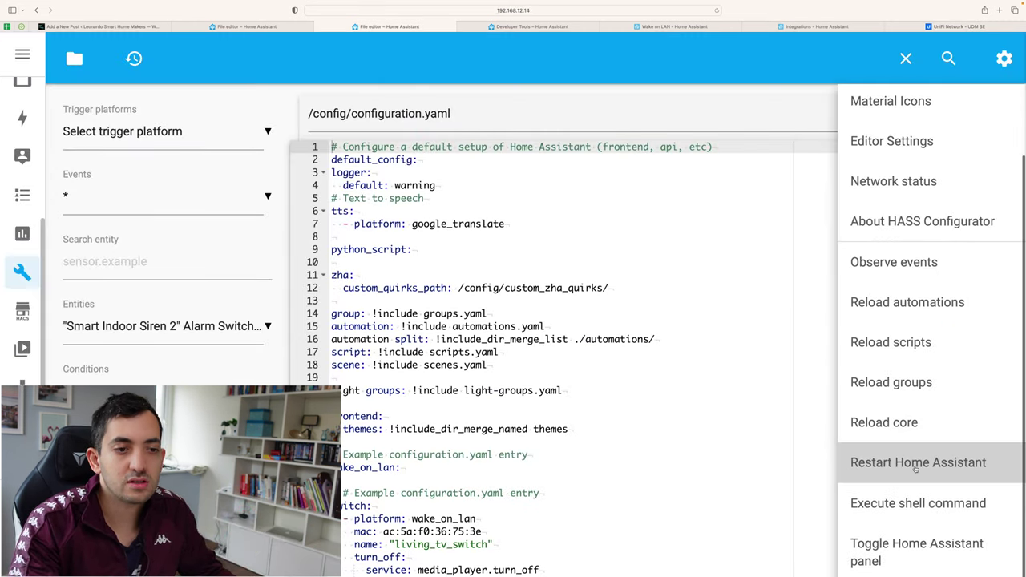
{"action": "left_click", "coordinate": [852, 465]}
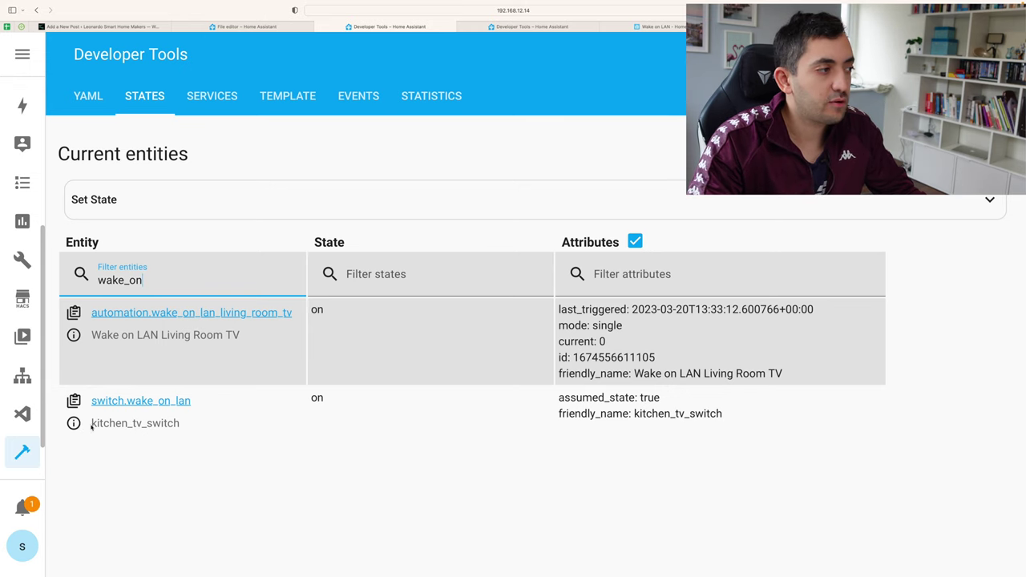
Step: Examine the kitchen_tv_switch entity's name and state in the Developer Tools states filtered by wake_on
{"action": "left_click_drag", "start_coordinate": [91, 423], "coordinate": [252, 429]}
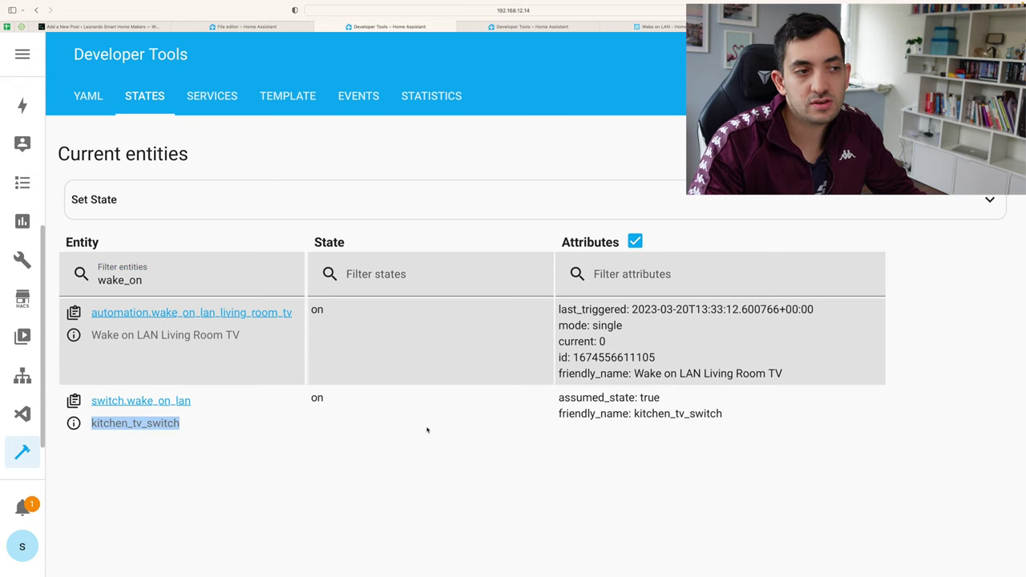
{"action": "left_click_drag", "start_coordinate": [318, 397], "coordinate": [321, 398]}
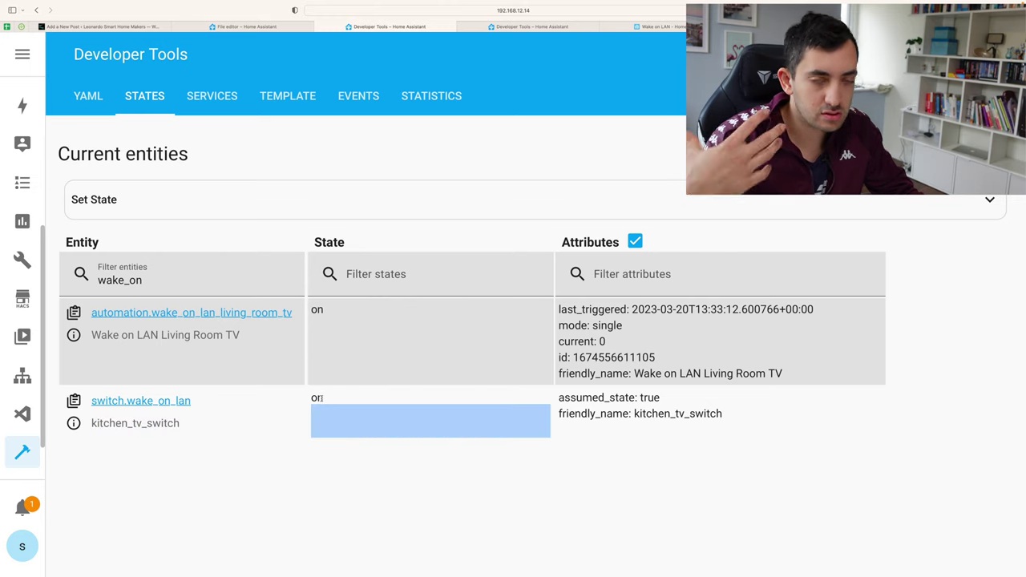
{"action": "scroll", "coordinate": [20, 169], "scroll_direction": "up", "scroll_amount": 3}
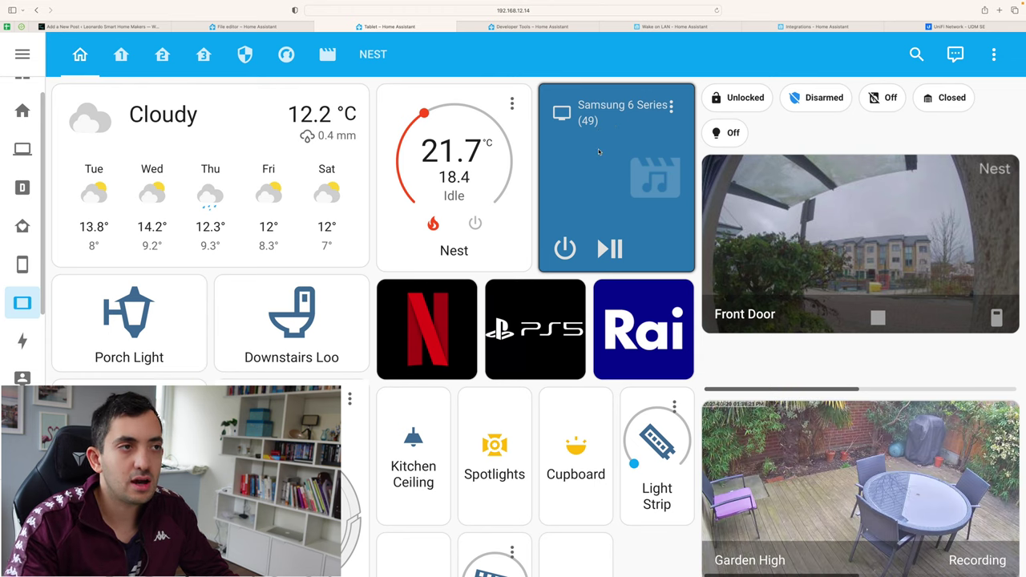
Step: Open the Tablet dashboard's kitchen grid card configuration in edit mode and show its nested Samsung 6 Series (49) card
{"action": "scroll", "coordinate": [598, 149], "scroll_direction": "down", "scroll_amount": 1}
{"action": "scroll", "coordinate": [598, 148], "scroll_direction": "up", "scroll_amount": 1}
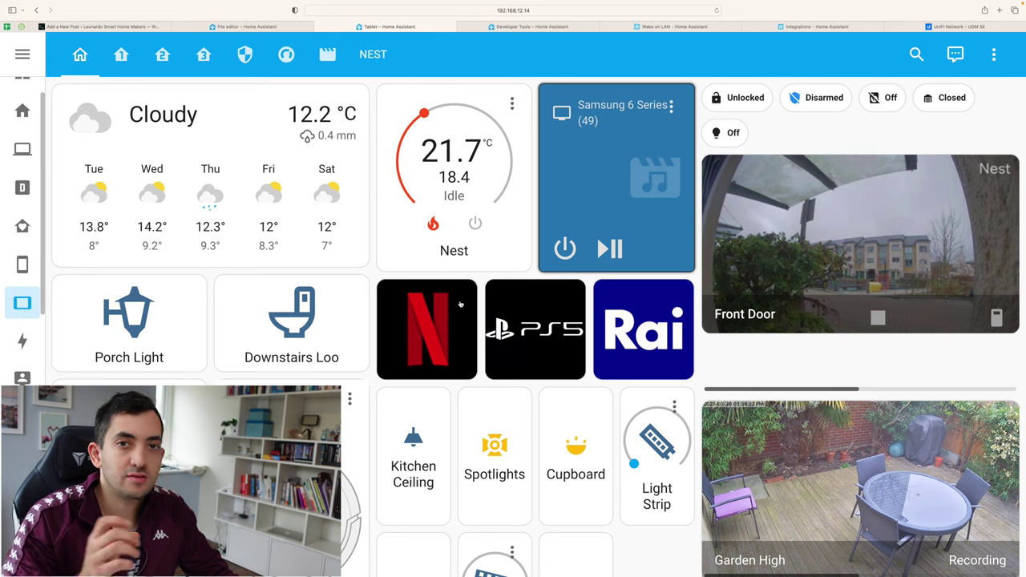
{"action": "scroll", "coordinate": [460, 304], "scroll_direction": "down", "scroll_amount": 1}
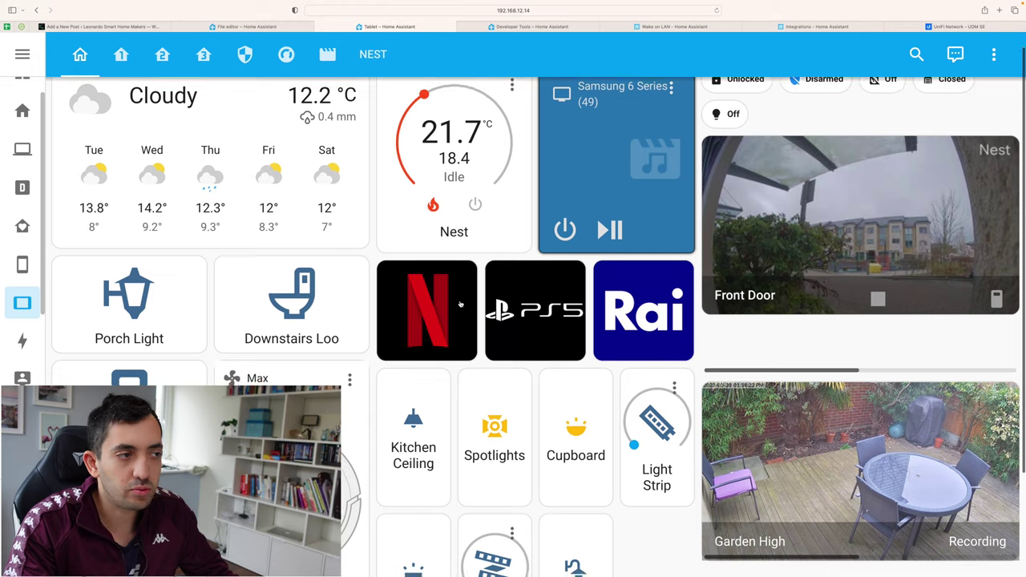
{"action": "scroll", "coordinate": [461, 304], "scroll_direction": "up", "scroll_amount": 1}
{"action": "scroll", "coordinate": [461, 304], "scroll_direction": "down", "scroll_amount": 5}
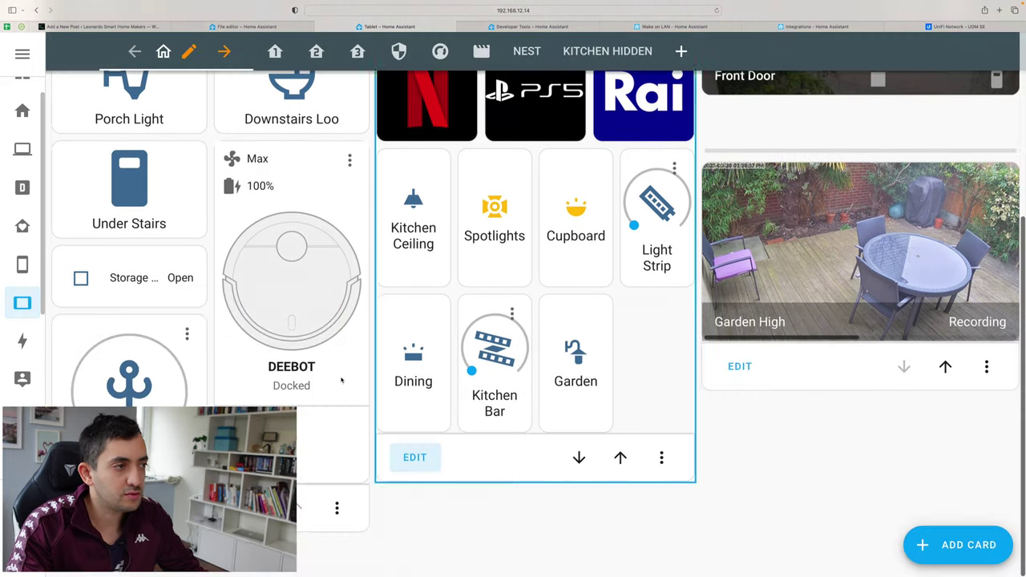
{"action": "left_click", "coordinate": [412, 456]}
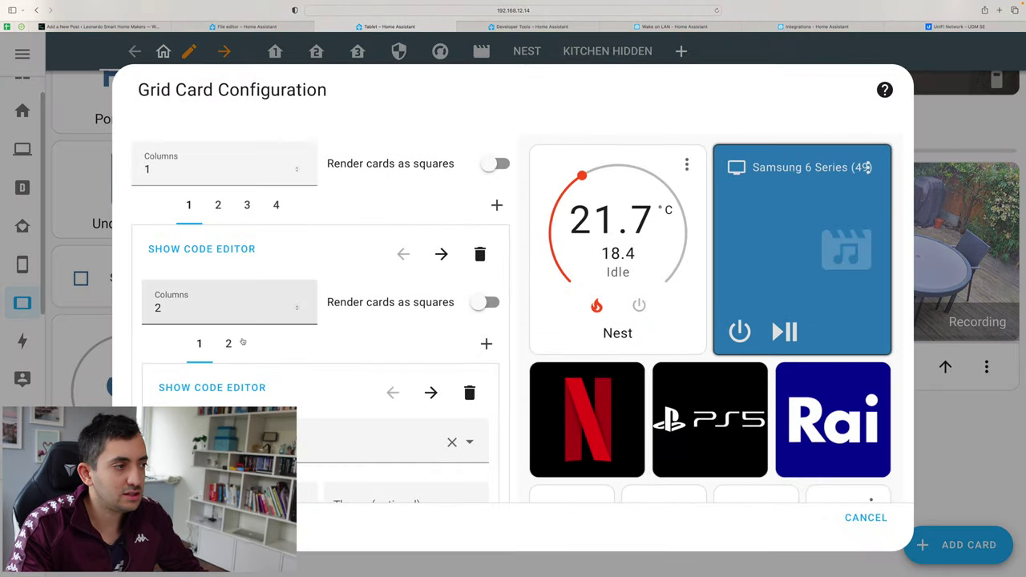
{"action": "scroll", "coordinate": [243, 342], "scroll_direction": "down", "scroll_amount": 1}
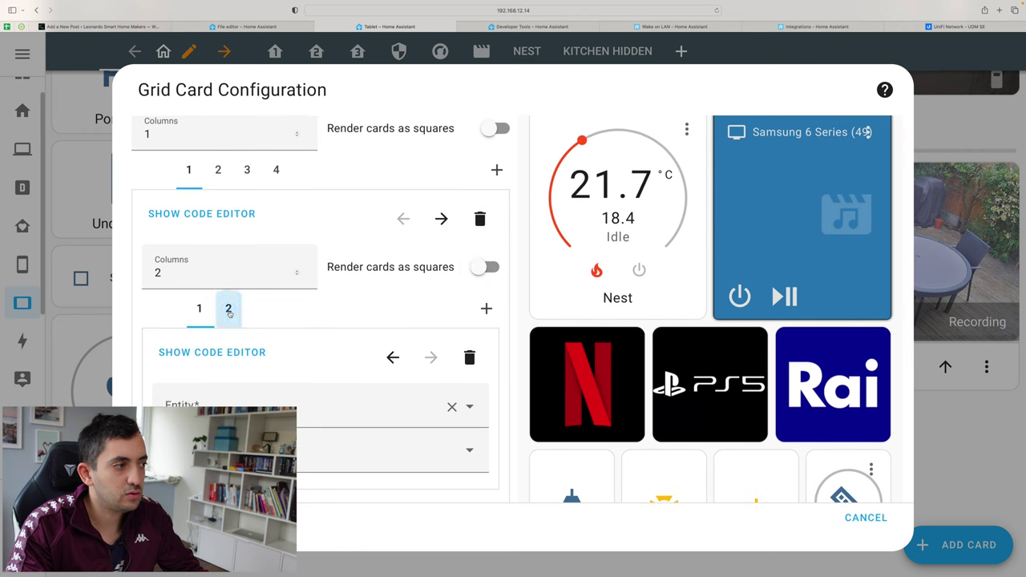
{"action": "left_click", "coordinate": [228, 312]}
{"action": "scroll", "coordinate": [252, 345], "scroll_direction": "down", "scroll_amount": 2}
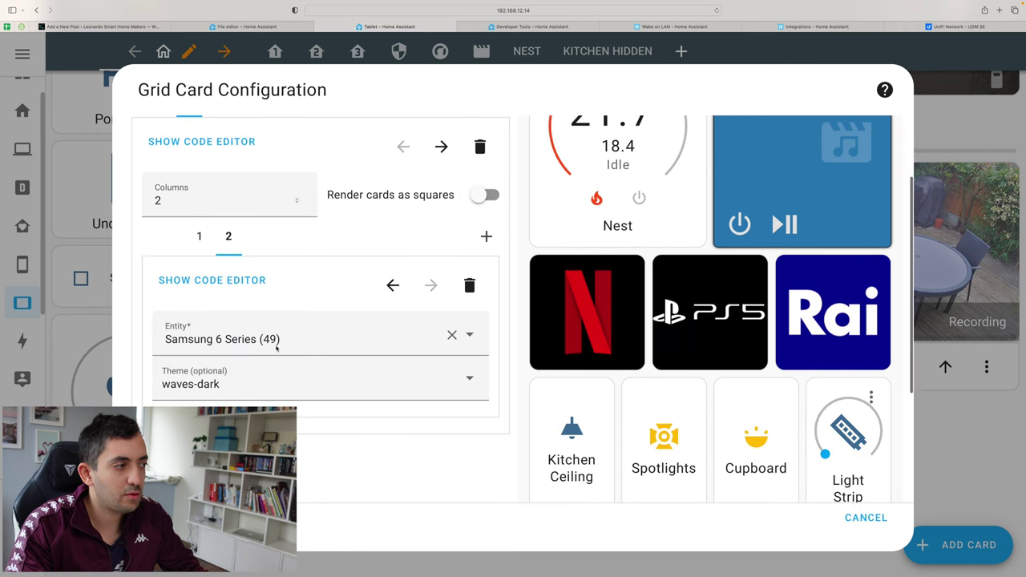
Step: Examine the type, entity and theme in the Samsung TV card's YAML code, and return to its visual editor
{"action": "left_click", "coordinate": [224, 291]}
{"action": "left_click_drag", "start_coordinate": [218, 332], "coordinate": [312, 332]}
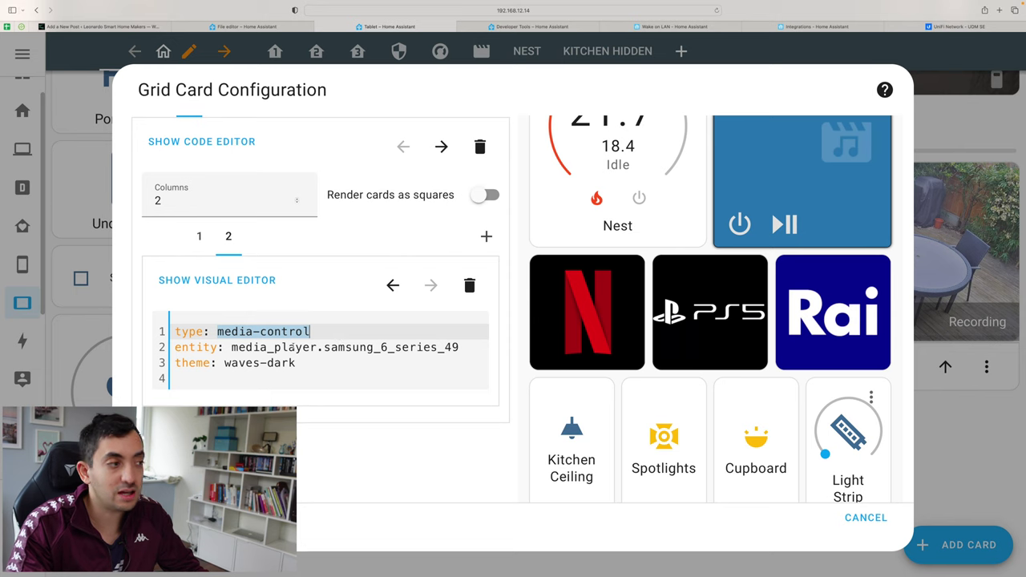
{"action": "left_click_drag", "start_coordinate": [232, 347], "coordinate": [458, 348]}
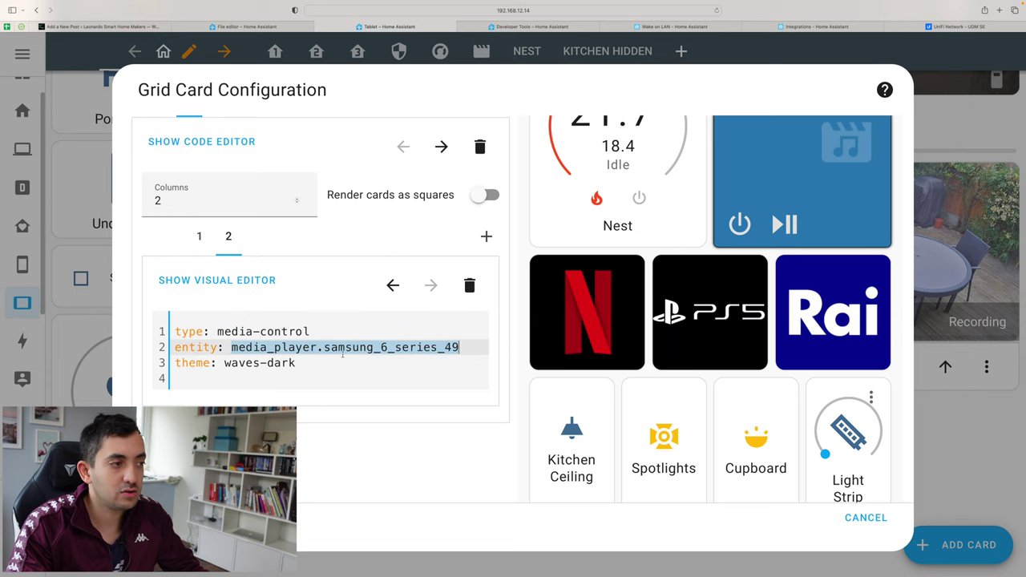
{"action": "left_click", "coordinate": [318, 363]}
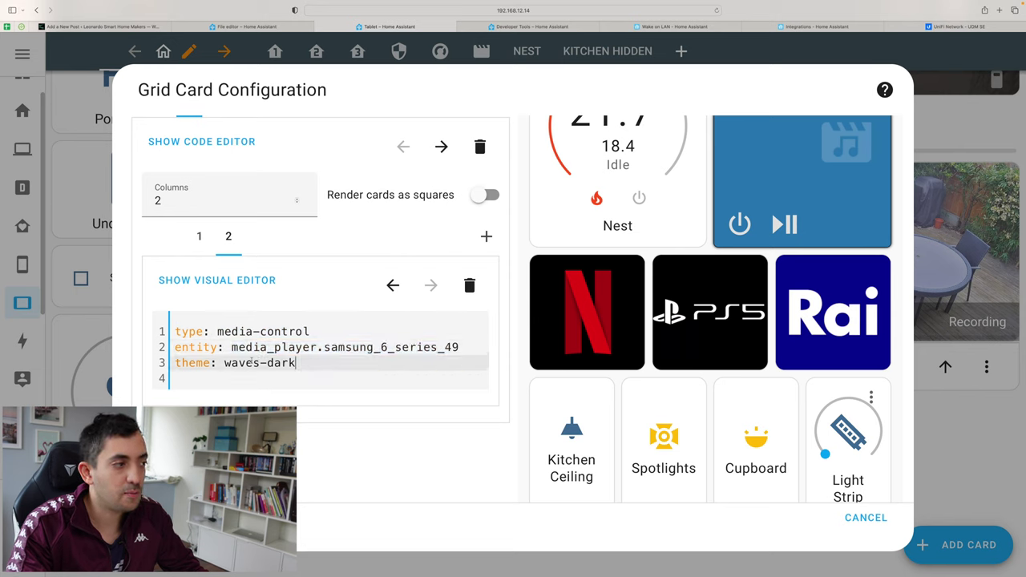
{"action": "left_click", "coordinate": [230, 286]}
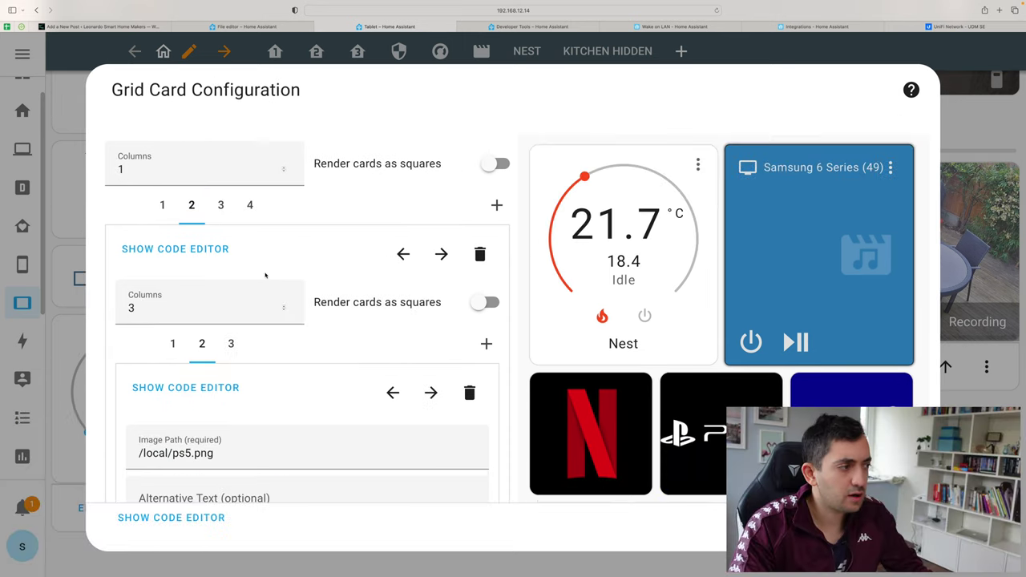
Step: Show the YAML code of the Netflix picture card, the first card in the three-column nested grid
{"action": "scroll", "coordinate": [266, 275], "scroll_direction": "down", "scroll_amount": 3}
{"action": "left_click", "coordinate": [173, 182]}
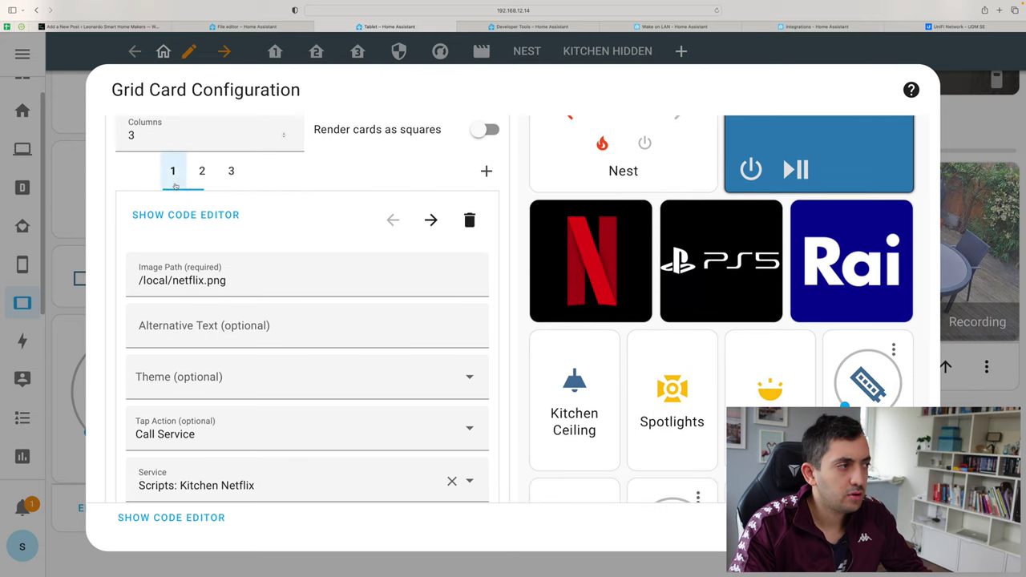
{"action": "scroll", "coordinate": [214, 236], "scroll_direction": "up", "scroll_amount": 2}
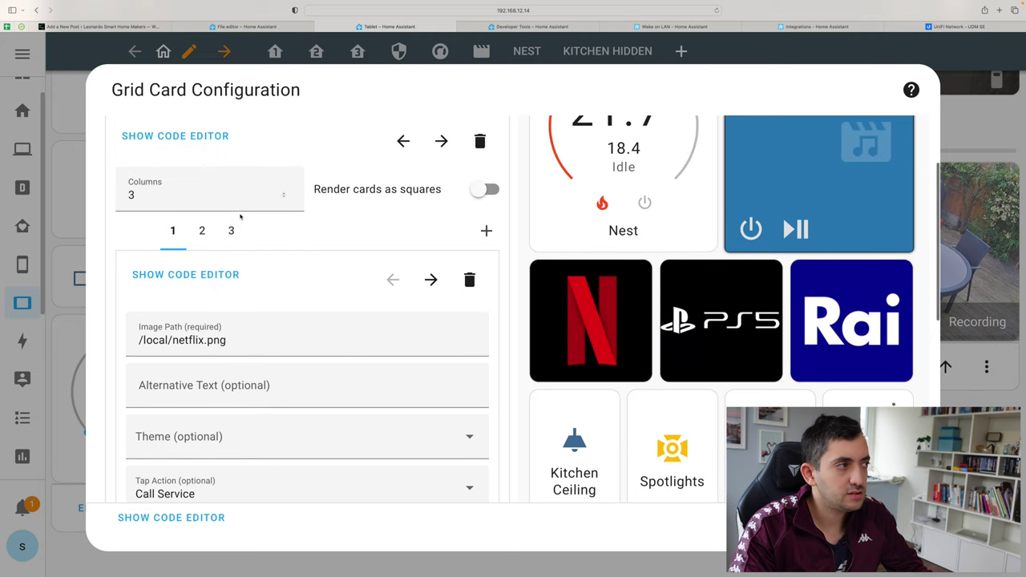
{"action": "scroll", "coordinate": [240, 217], "scroll_direction": "down", "scroll_amount": 1}
{"action": "left_click", "coordinate": [208, 258]}
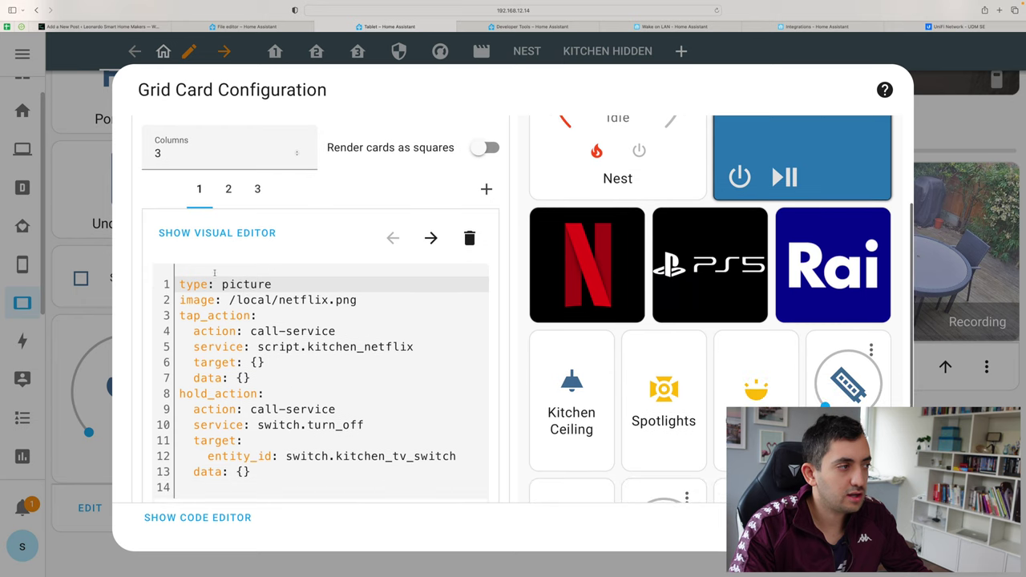
Step: Examine the Netflix card's image path, its tap action calling script.kitchen_netflix and its hold action calling switch.turn_off
{"action": "left_click_drag", "start_coordinate": [273, 284], "coordinate": [380, 300]}
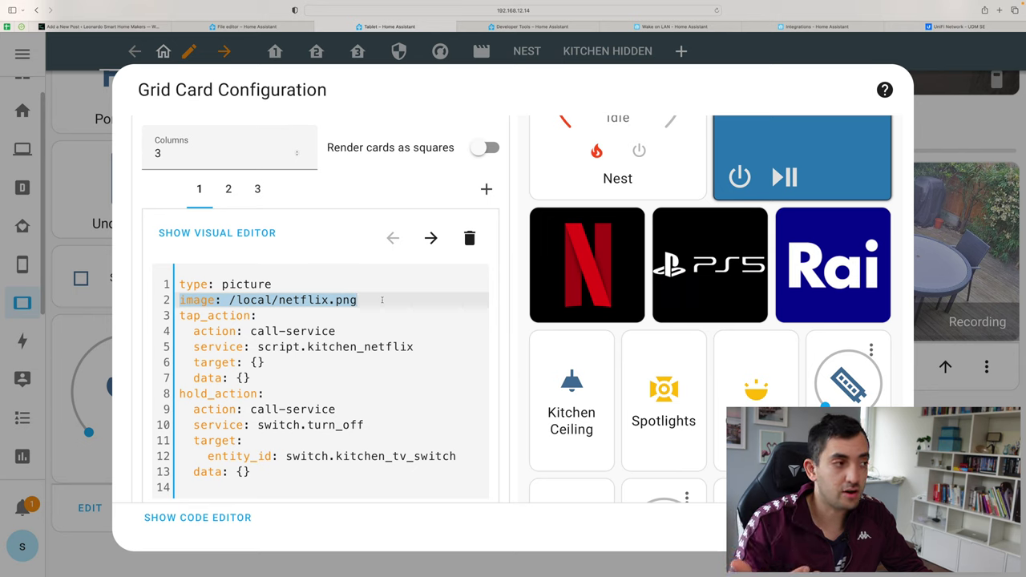
{"action": "left_click_drag", "start_coordinate": [230, 300], "coordinate": [381, 297]}
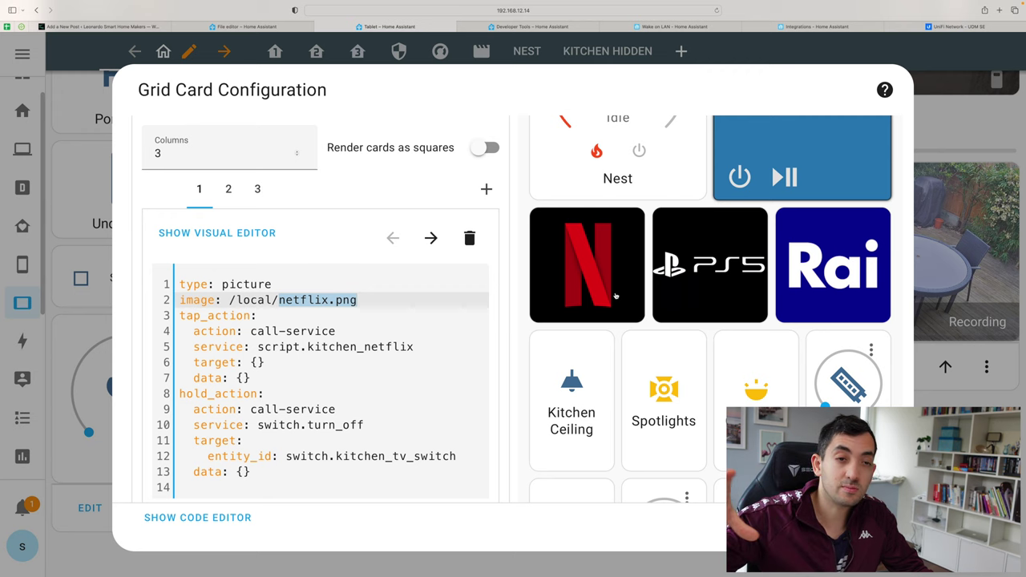
{"action": "left_click_drag", "start_coordinate": [175, 315], "coordinate": [465, 348]}
{"action": "left_click", "coordinate": [264, 378]}
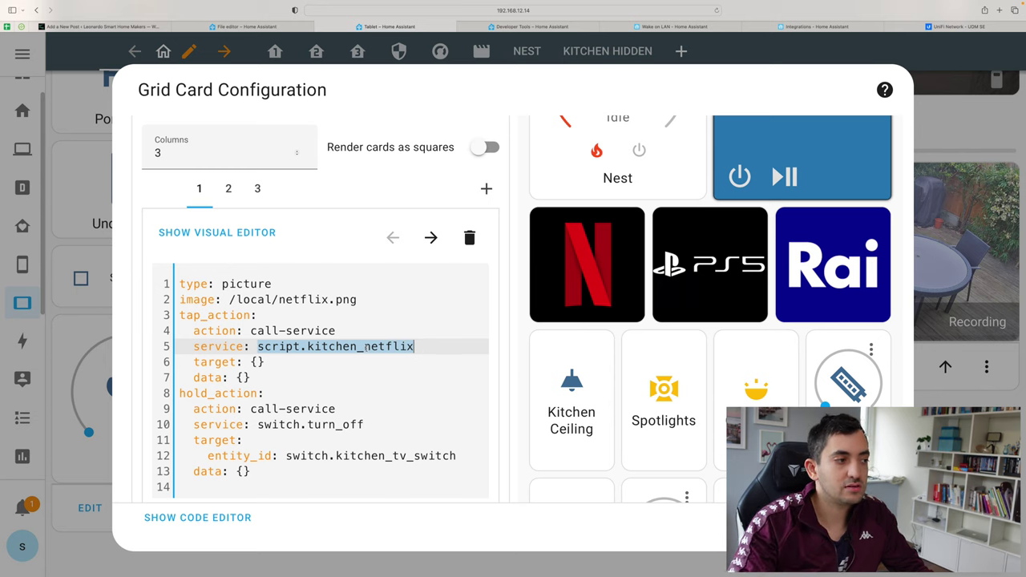
{"action": "left_click_drag", "start_coordinate": [181, 393], "coordinate": [302, 394]}
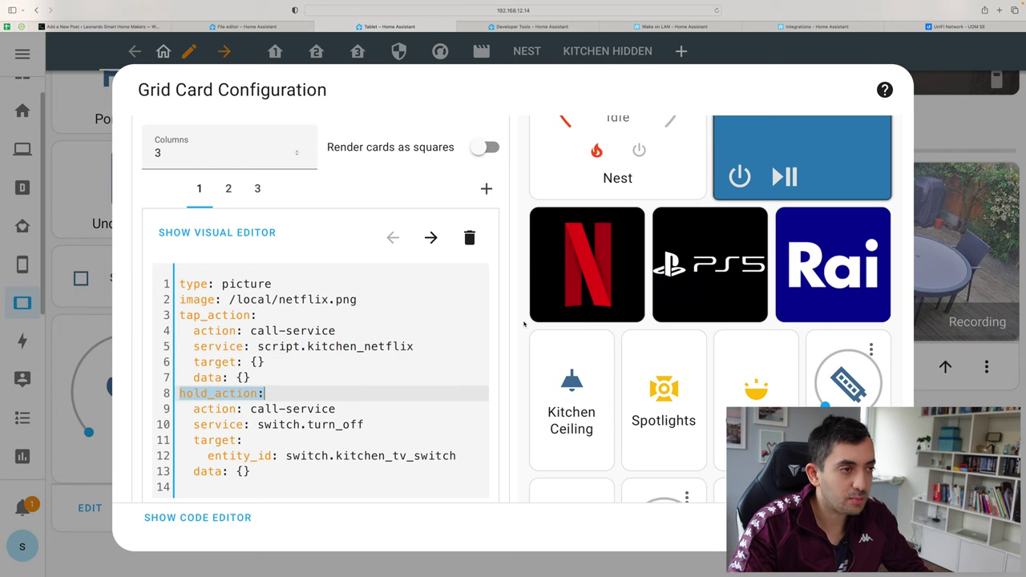
{"action": "left_click_drag", "start_coordinate": [256, 425], "coordinate": [419, 438]}
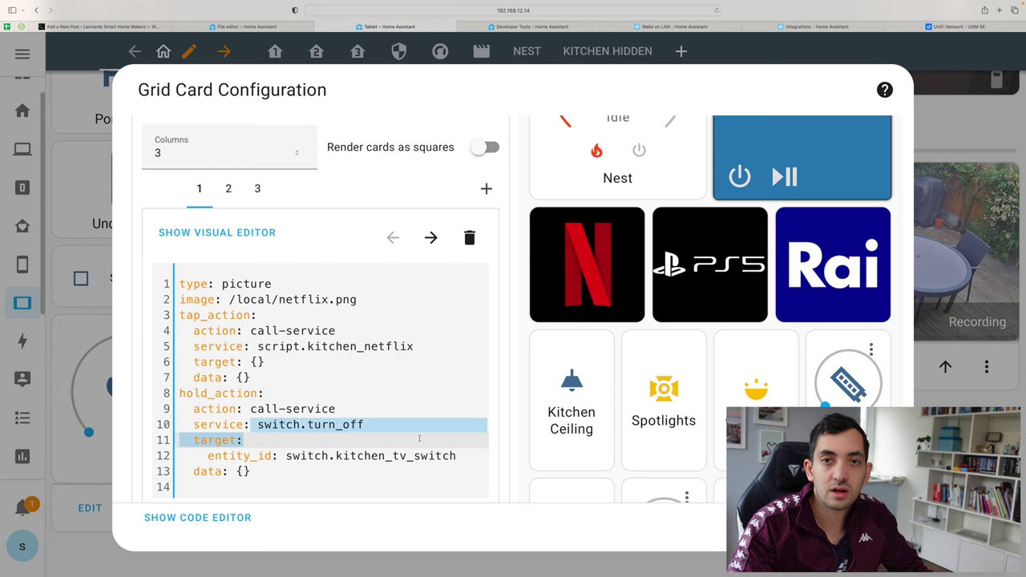
Step: Show the settings of the PS5 picture card, the second card in the three-column nested grid
{"action": "scroll", "coordinate": [383, 387], "scroll_direction": "down", "scroll_amount": 2}
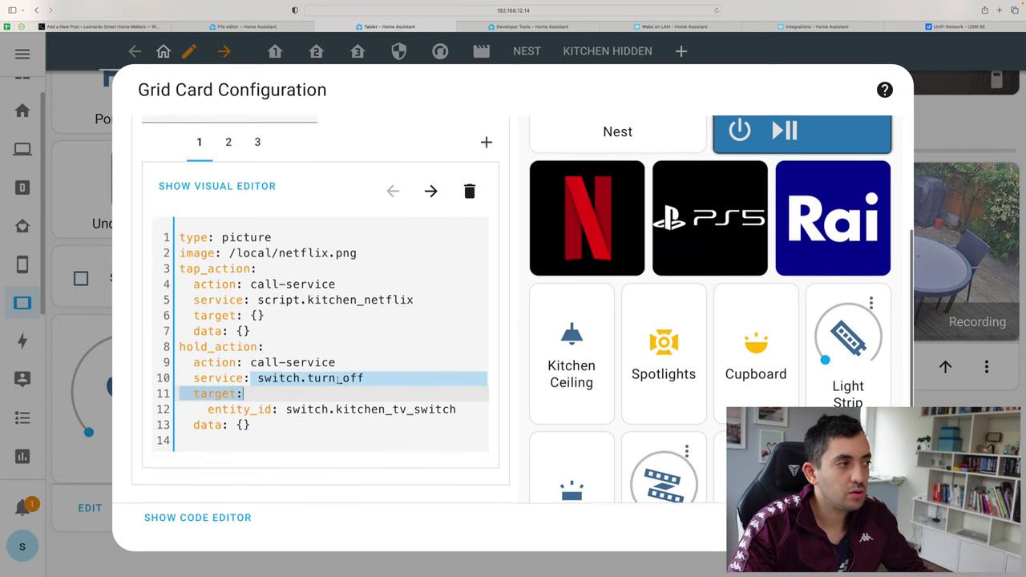
{"action": "scroll", "coordinate": [280, 304], "scroll_direction": "up", "scroll_amount": 3}
{"action": "left_click", "coordinate": [230, 242]}
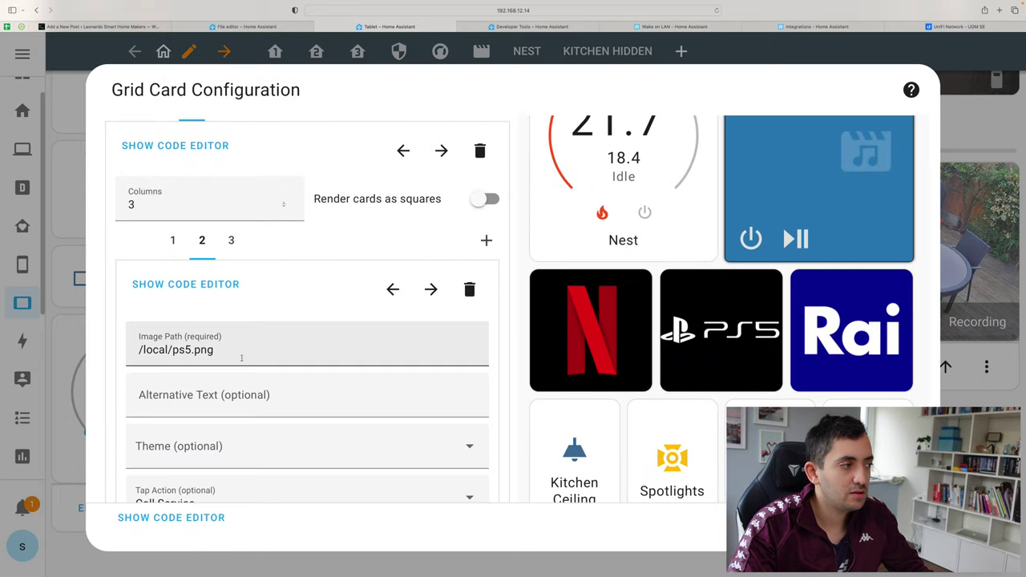
Step: Examine the PS5 picture card's image path, tap action and called service
{"action": "scroll", "coordinate": [232, 355], "scroll_direction": "down", "scroll_amount": 3}
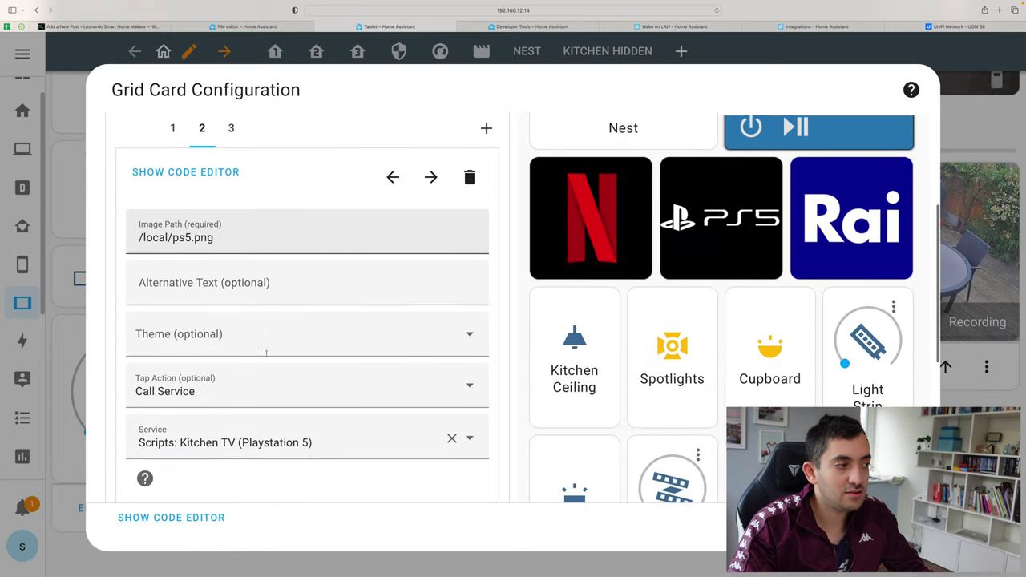
{"action": "scroll", "coordinate": [281, 414], "scroll_direction": "up", "scroll_amount": 1}
{"action": "scroll", "coordinate": [281, 414], "scroll_direction": "up", "scroll_amount": 4}
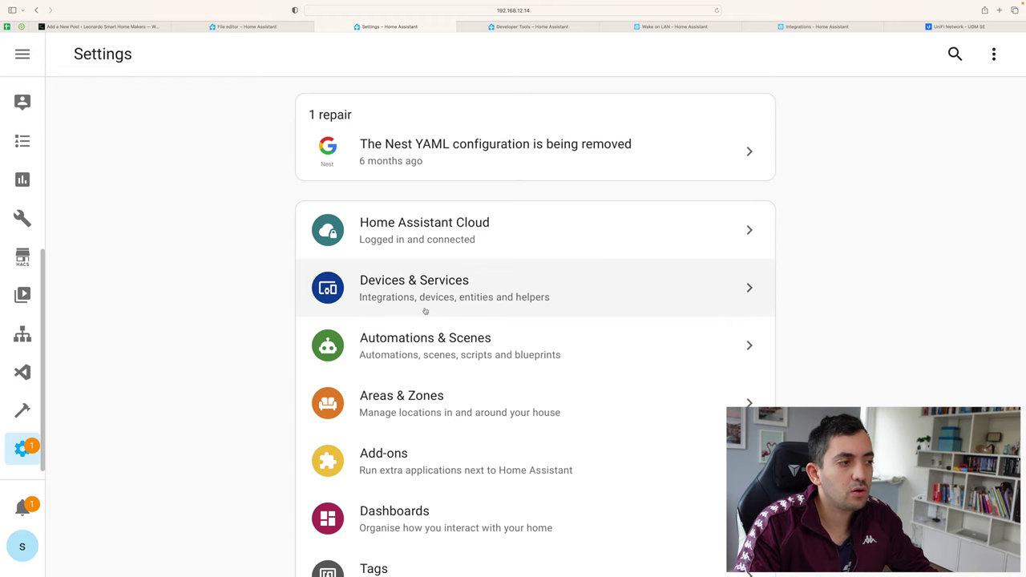
Step: Open the Kitchen TV (Apple TV) script from the scripts list in the Automations & Scenes settings
{"action": "scroll", "coordinate": [389, 314], "scroll_direction": "down", "scroll_amount": 1}
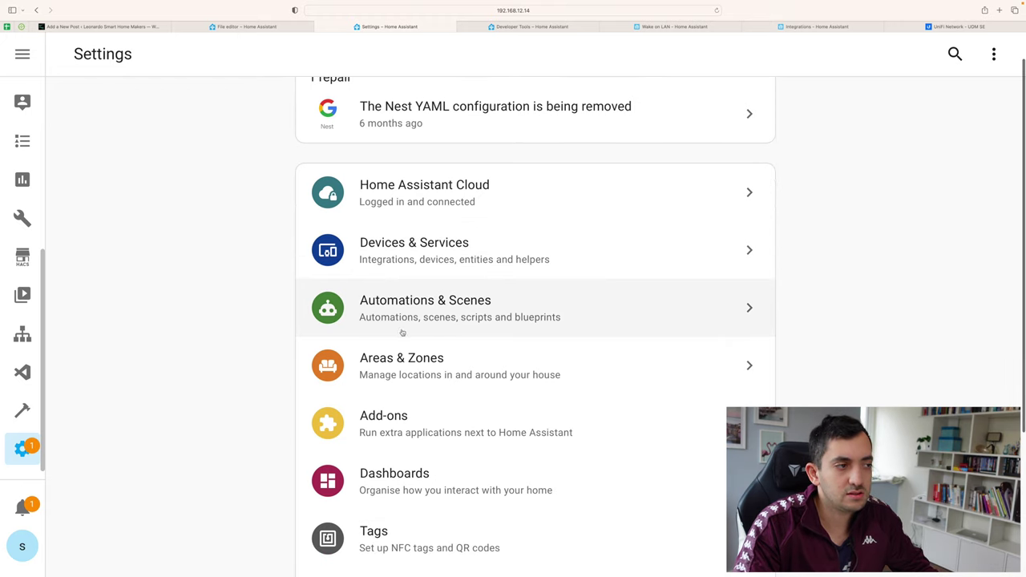
{"action": "left_click", "coordinate": [563, 315]}
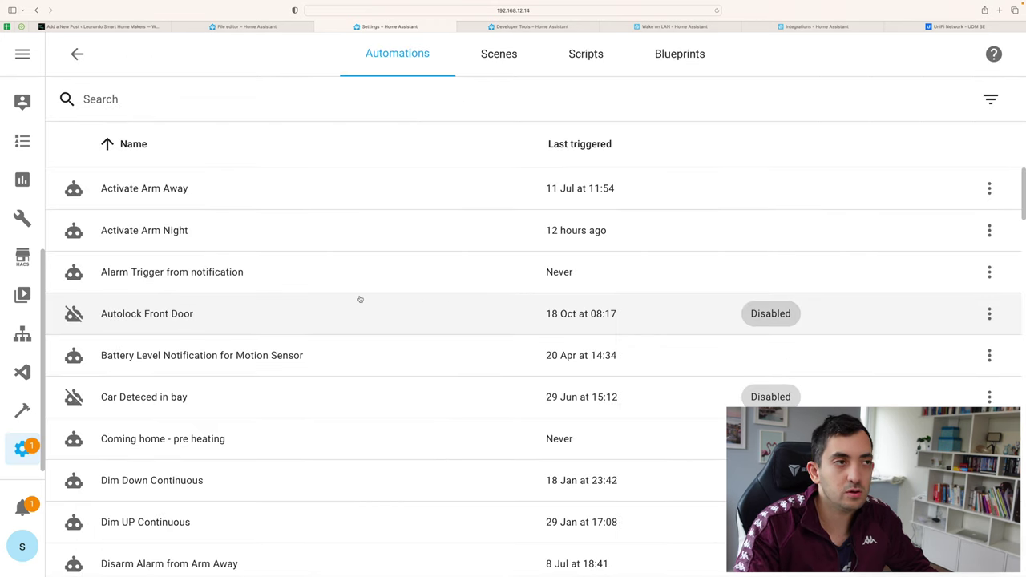
{"action": "left_click", "coordinate": [614, 52]}
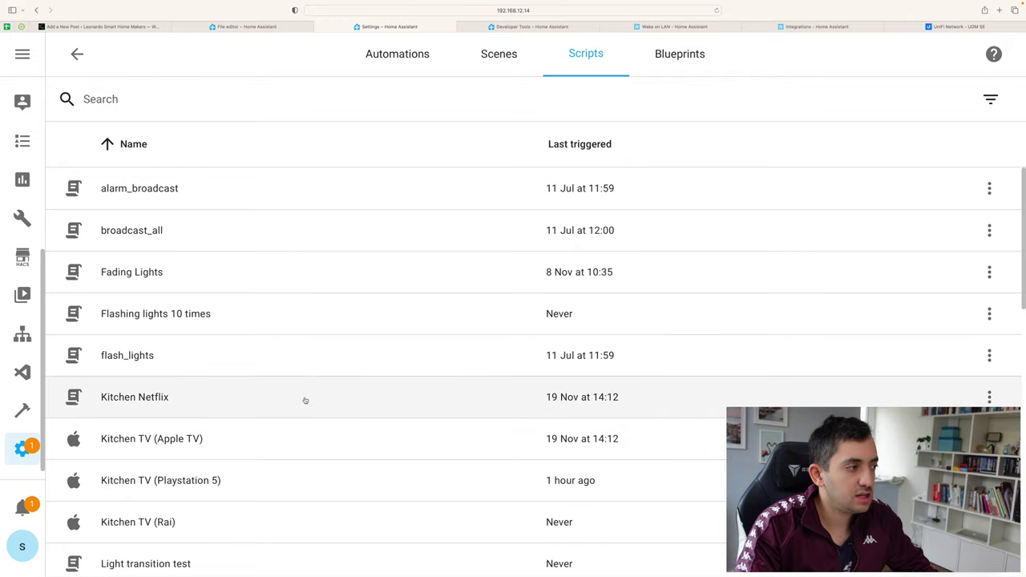
{"action": "scroll", "coordinate": [304, 400], "scroll_direction": "down", "scroll_amount": 3}
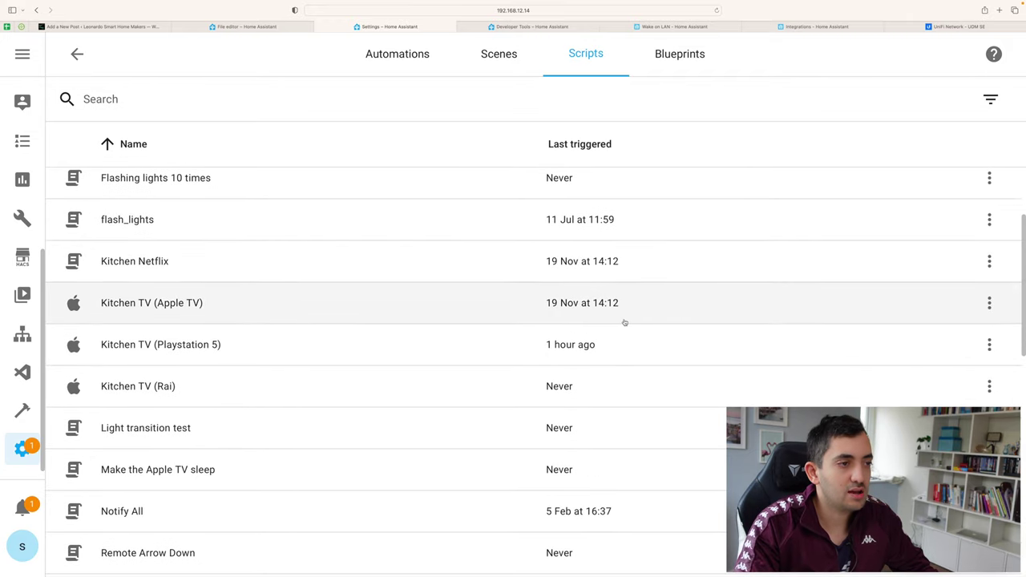
{"action": "left_click", "coordinate": [166, 308]}
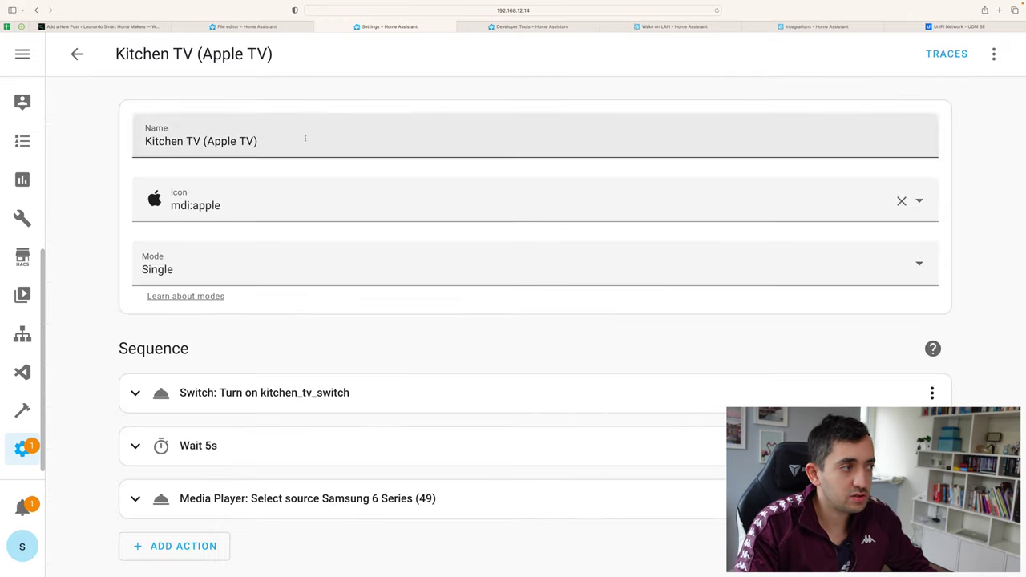
Step: Examine the service and target of the script's first action, which turns on kitchen_tv_switch, and collapse it again
{"action": "left_click", "coordinate": [133, 397]}
{"action": "scroll", "coordinate": [241, 376], "scroll_direction": "down", "scroll_amount": 2}
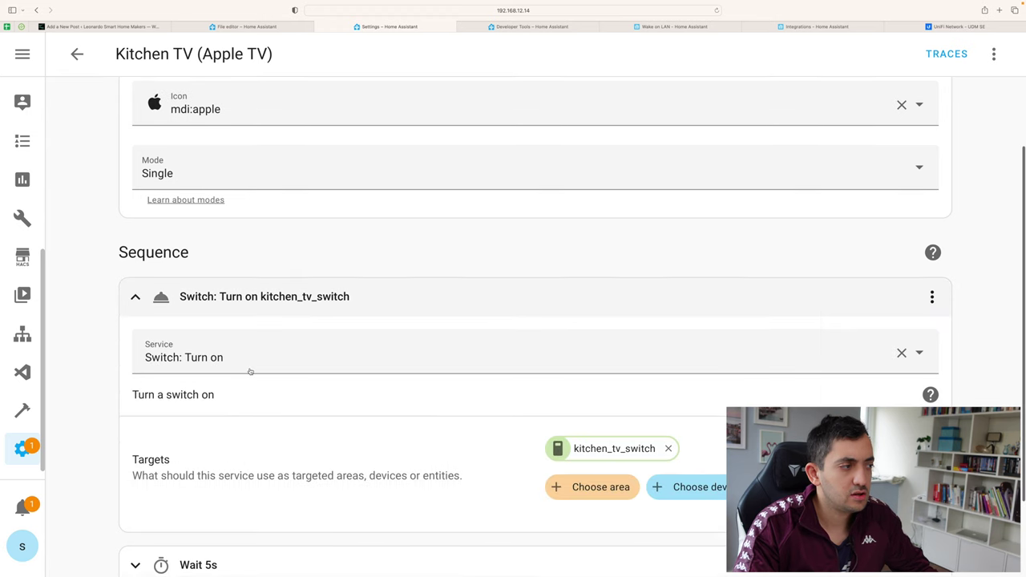
{"action": "scroll", "coordinate": [249, 372], "scroll_direction": "down", "scroll_amount": 2}
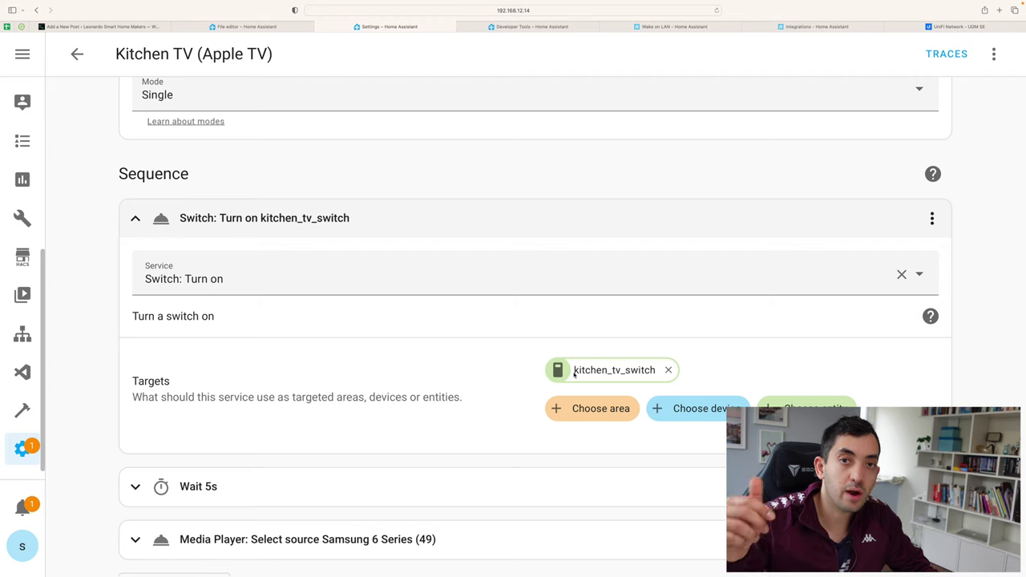
{"action": "scroll", "coordinate": [574, 372], "scroll_direction": "down", "scroll_amount": 1}
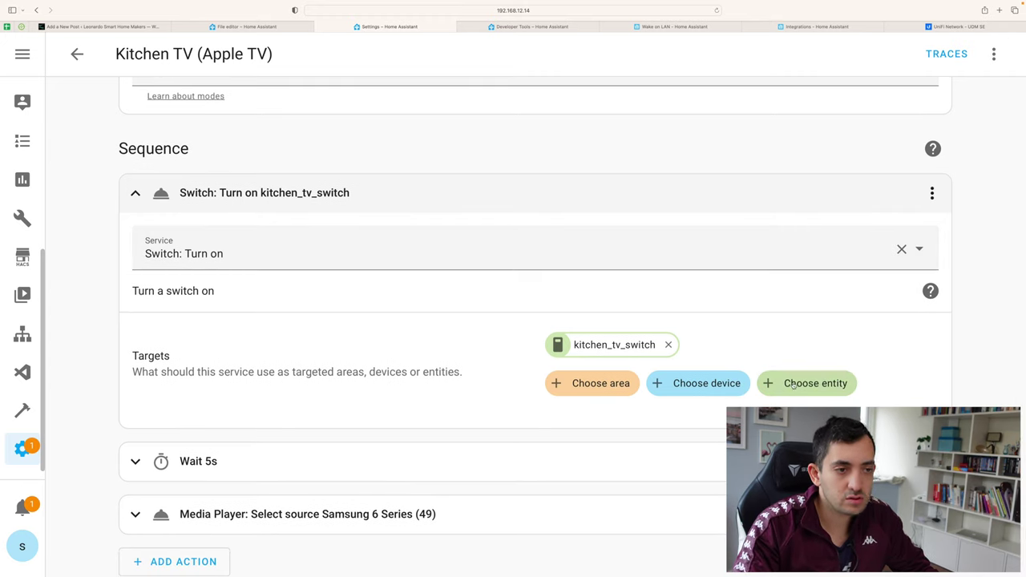
{"action": "left_click", "coordinate": [136, 193]}
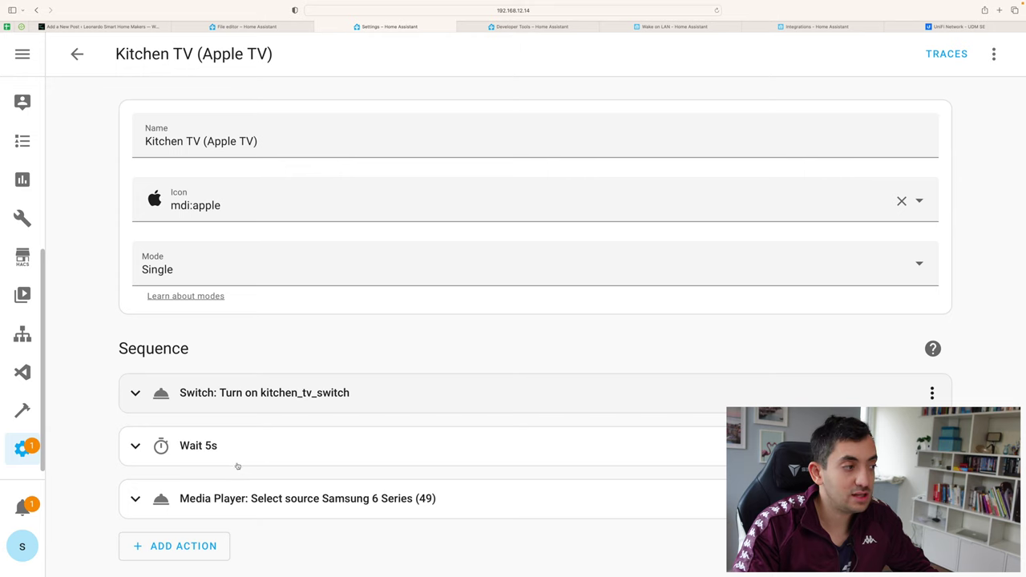
Step: Examine the duration of the script's wait action and collapse it again
{"action": "left_click", "coordinate": [217, 448]}
{"action": "scroll", "coordinate": [241, 449], "scroll_direction": "down", "scroll_amount": 2}
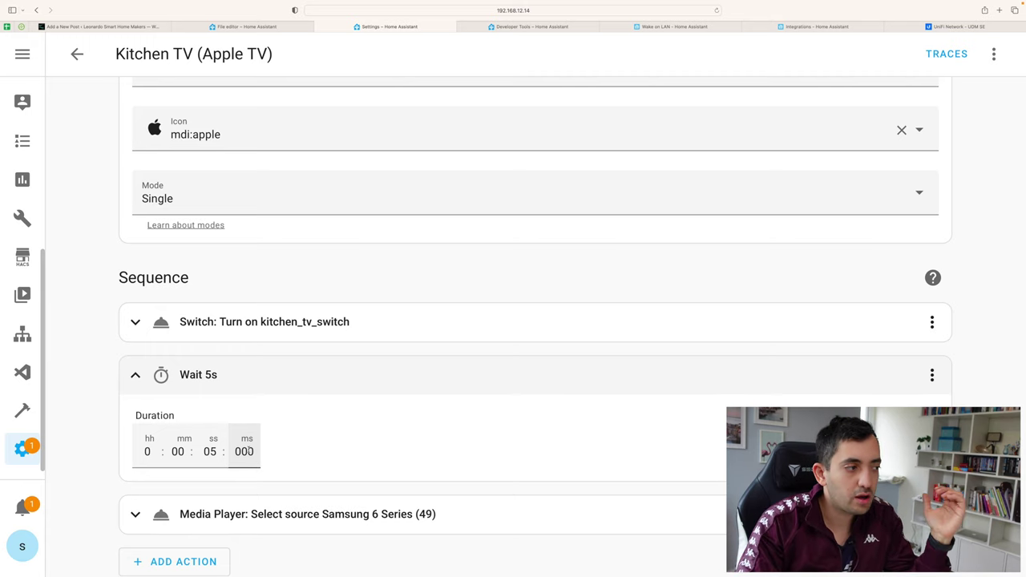
{"action": "left_click", "coordinate": [135, 374]}
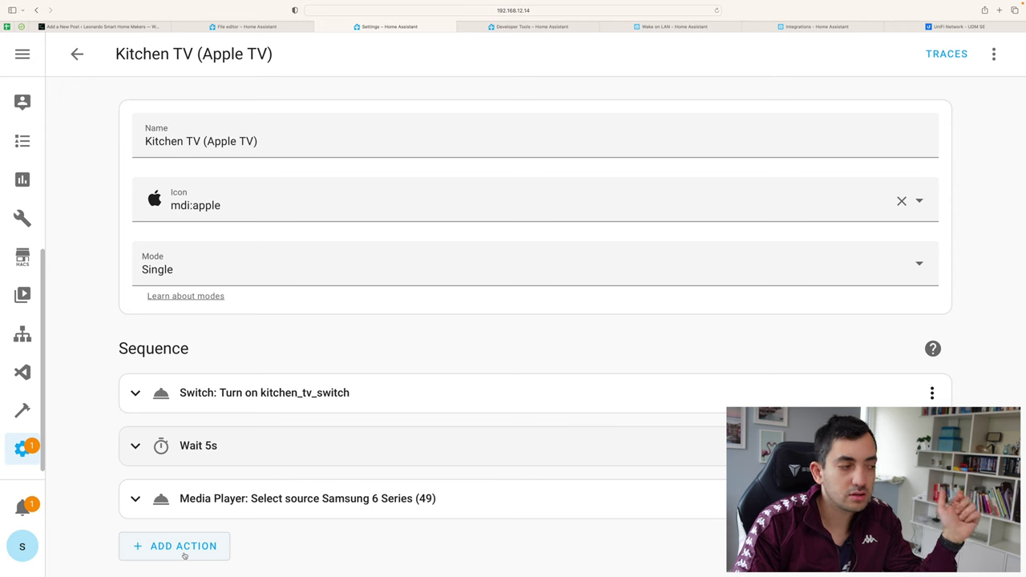
Step: Examine the service, target and source of the script's Samsung 6 Series (49) select-source action, and collapse it again
{"action": "left_click", "coordinate": [321, 499]}
{"action": "scroll", "coordinate": [320, 401], "scroll_direction": "down", "scroll_amount": 5}
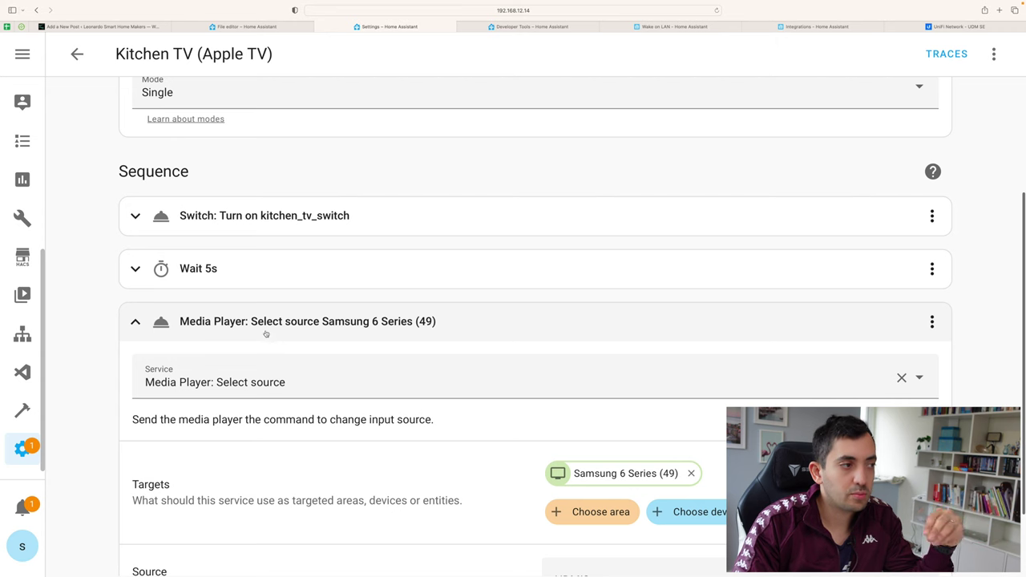
{"action": "scroll", "coordinate": [440, 368], "scroll_direction": "down", "scroll_amount": 2}
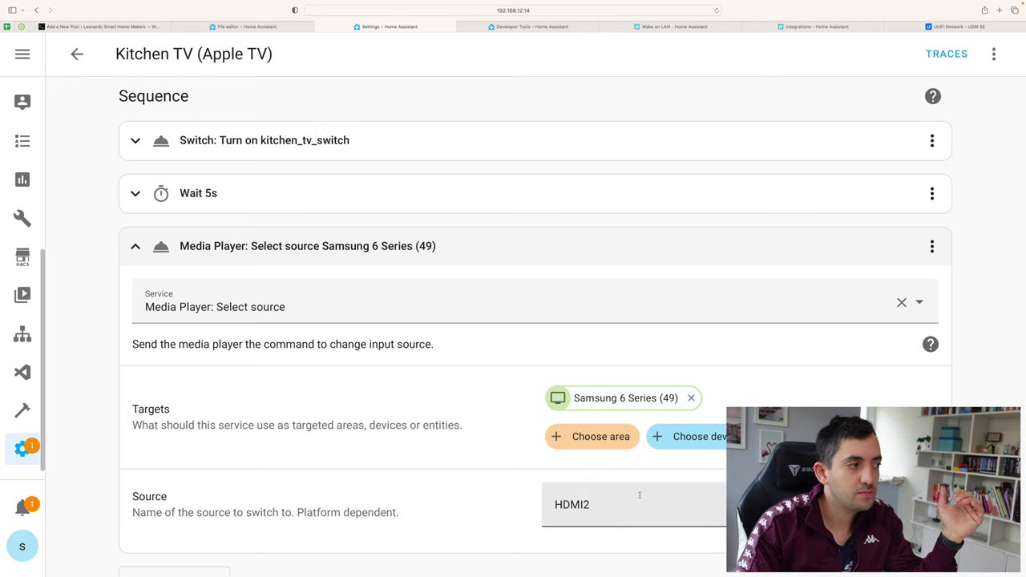
{"action": "scroll", "coordinate": [639, 495], "scroll_direction": "down", "scroll_amount": 1}
{"action": "left_click", "coordinate": [136, 227]}
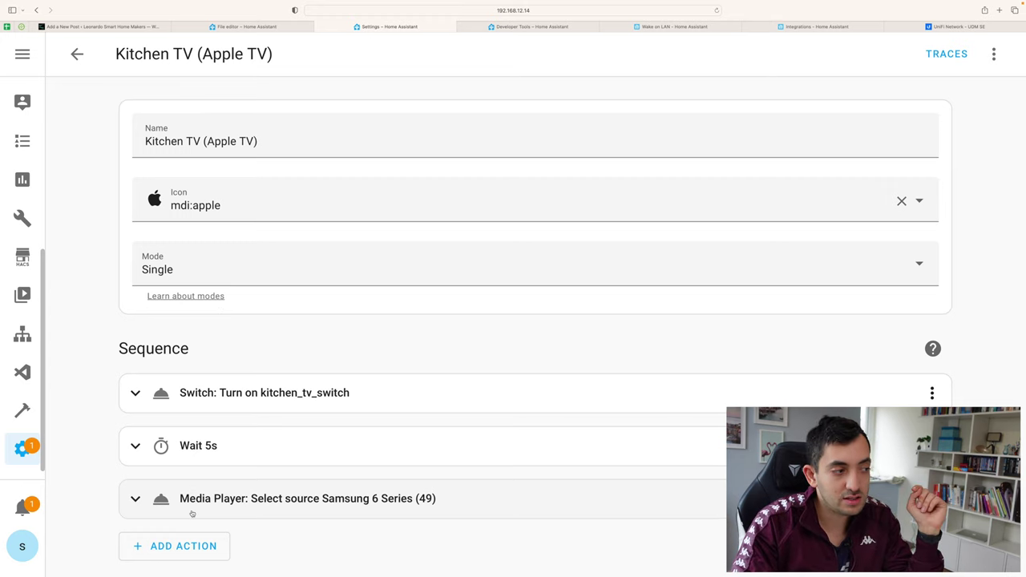
Step: Add a call service action at the end of the script's sequence, using the Remote: Send Command service
{"action": "left_click", "coordinate": [201, 546]}
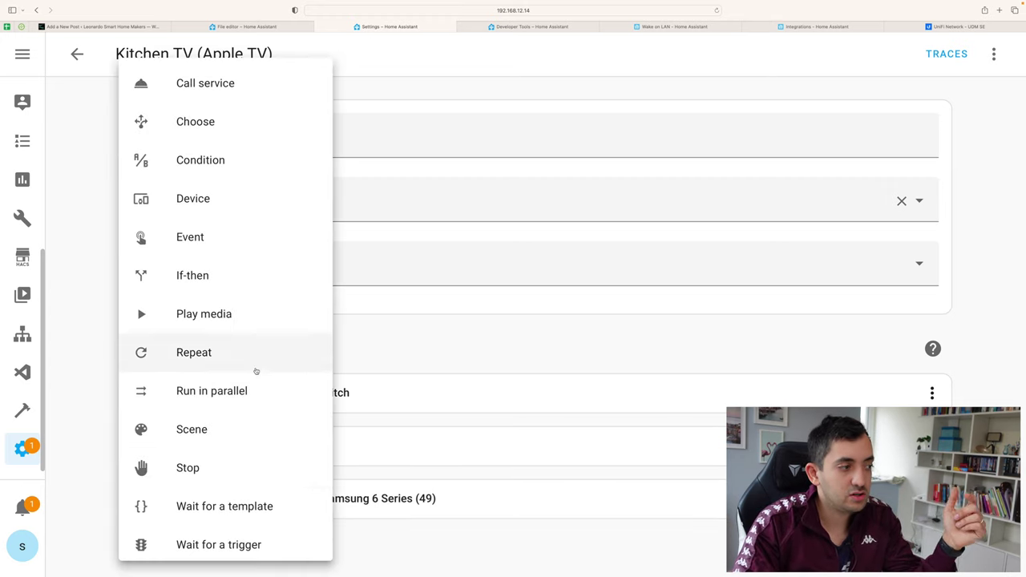
{"action": "left_click", "coordinate": [228, 93]}
{"action": "left_click", "coordinate": [183, 502]}
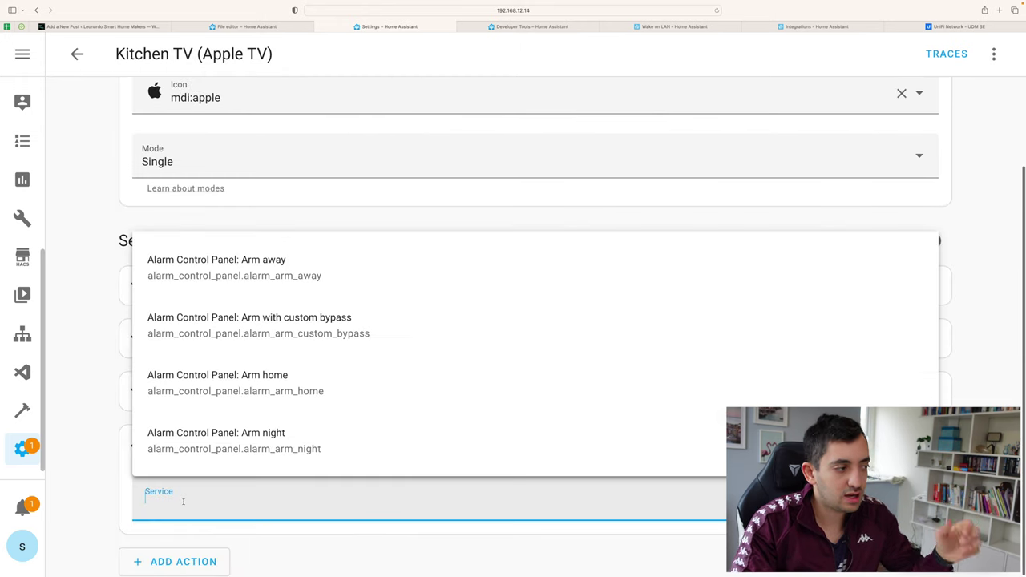
{"action": "type", "text": "remote"}
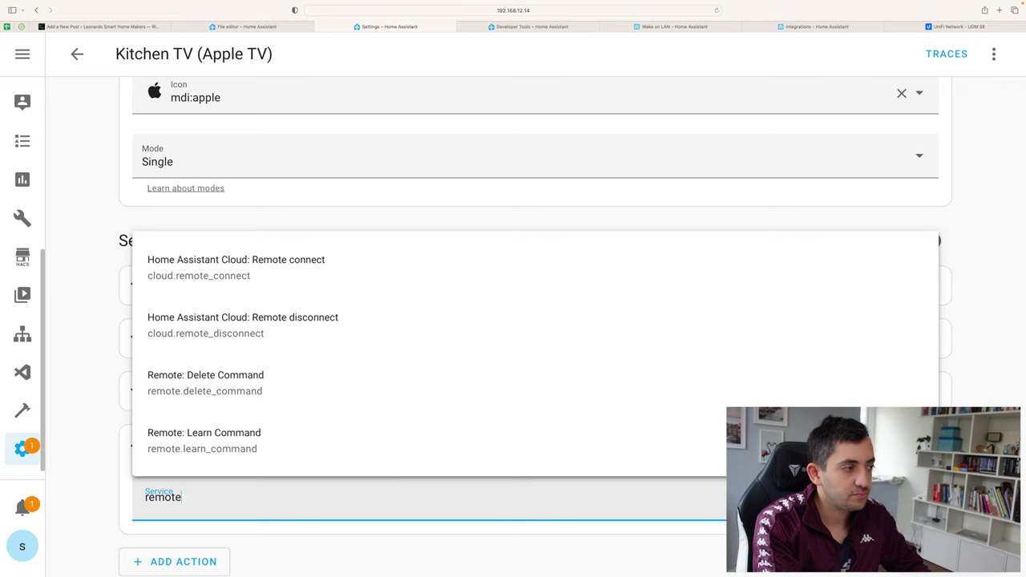
{"action": "type", "text": ".co"}
{"action": "key", "text": "BackSpace"}
{"action": "key", "text": "BackSpace"}
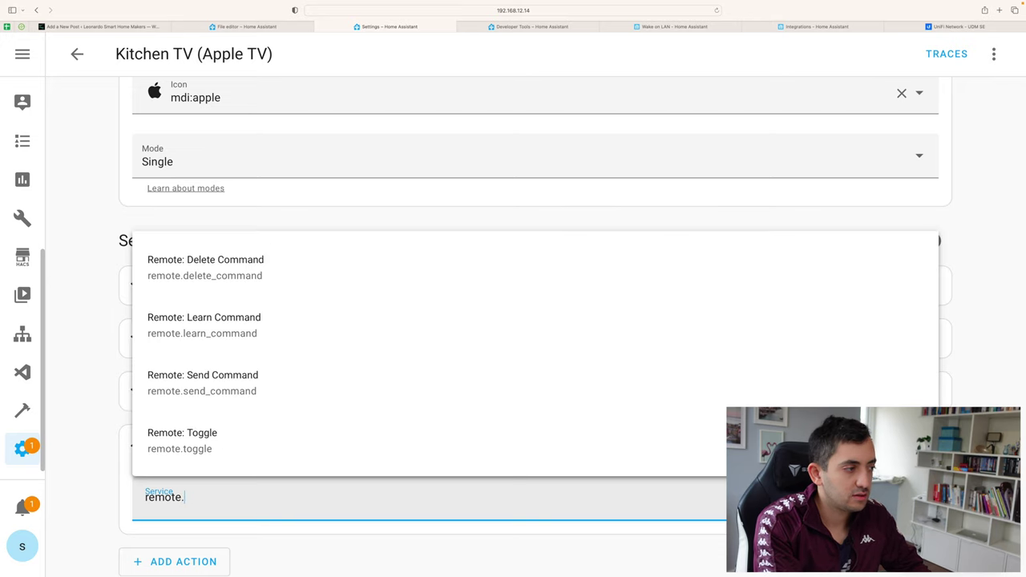
{"action": "left_click", "coordinate": [202, 380]}
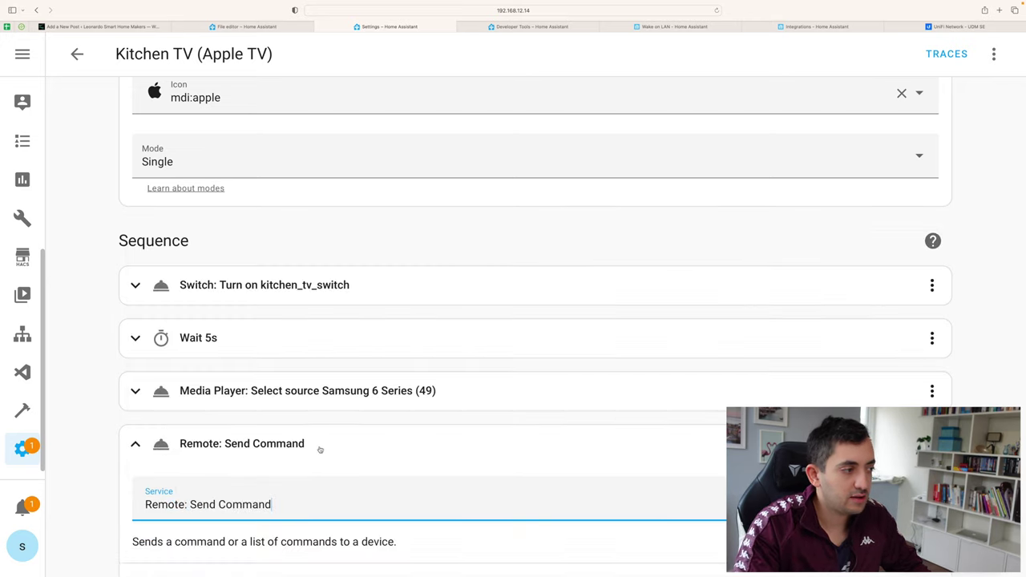
Step: Target the Living room entity remote.atv_living_room in the Remote: Send Command action and bring up its command options
{"action": "scroll", "coordinate": [321, 449], "scroll_direction": "down", "scroll_amount": 3}
{"action": "left_click", "coordinate": [691, 439]}
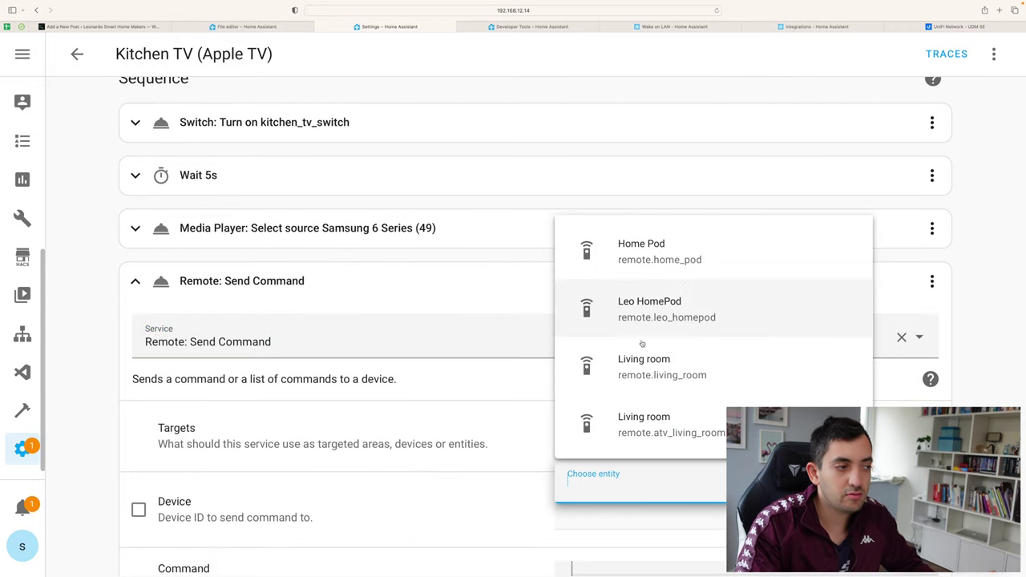
{"action": "left_click", "coordinate": [675, 425]}
{"action": "scroll", "coordinate": [464, 453], "scroll_direction": "down", "scroll_amount": 3}
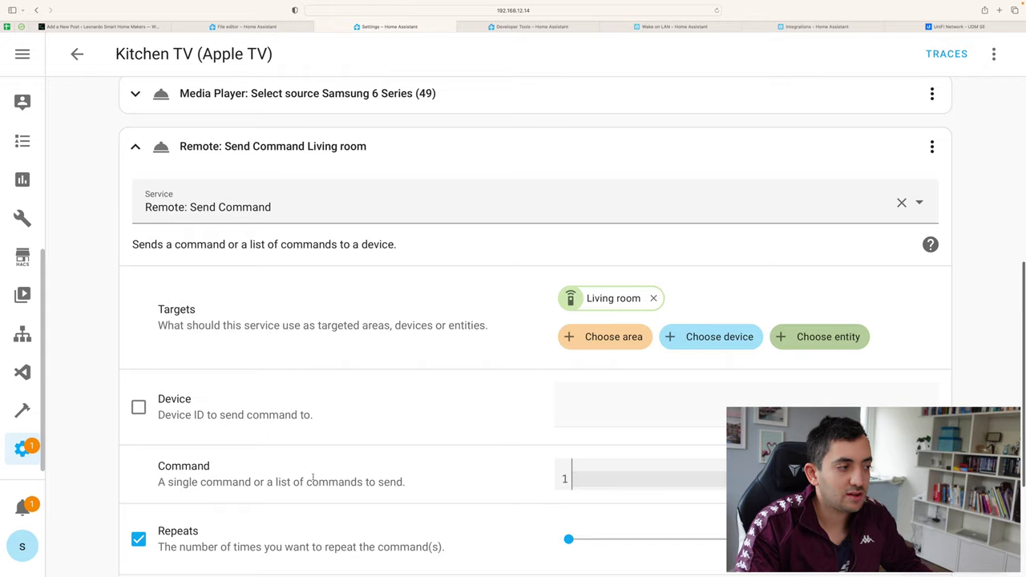
{"action": "scroll", "coordinate": [465, 474], "scroll_direction": "down", "scroll_amount": 5}
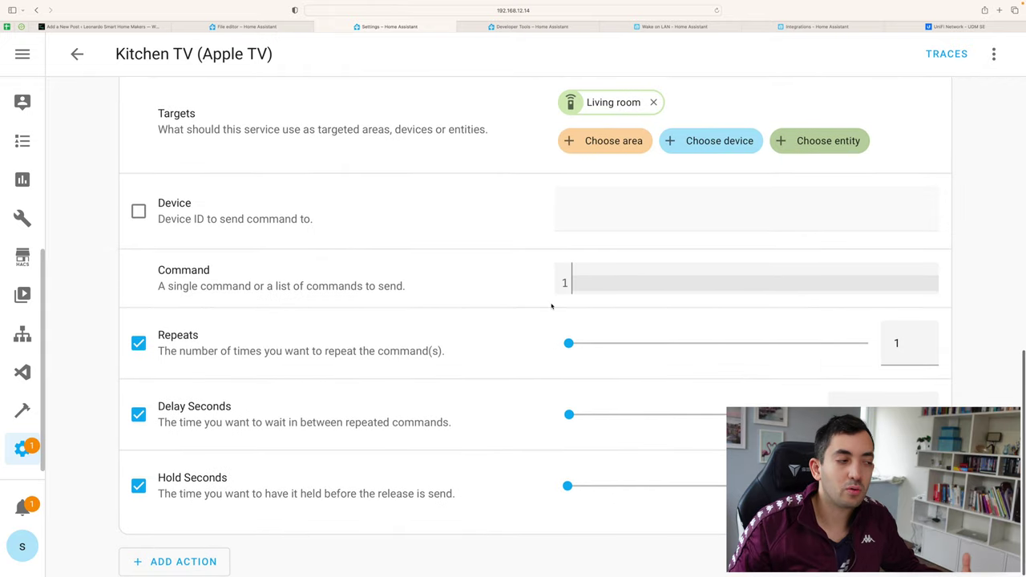